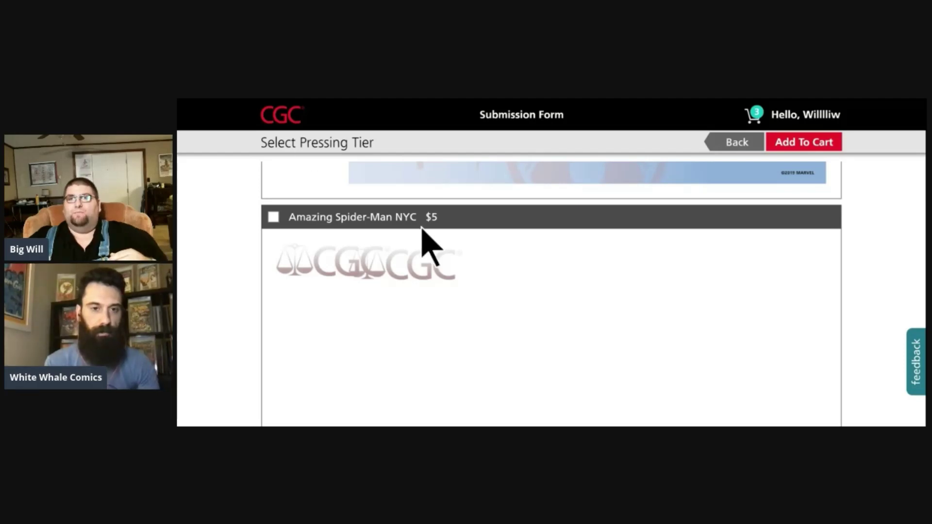
{"action": "scroll", "coordinate": [722, 327], "scroll_direction": "up", "scroll_amount": 2}
{"action": "scroll", "coordinate": [724, 325], "scroll_direction": "up", "scroll_amount": 5}
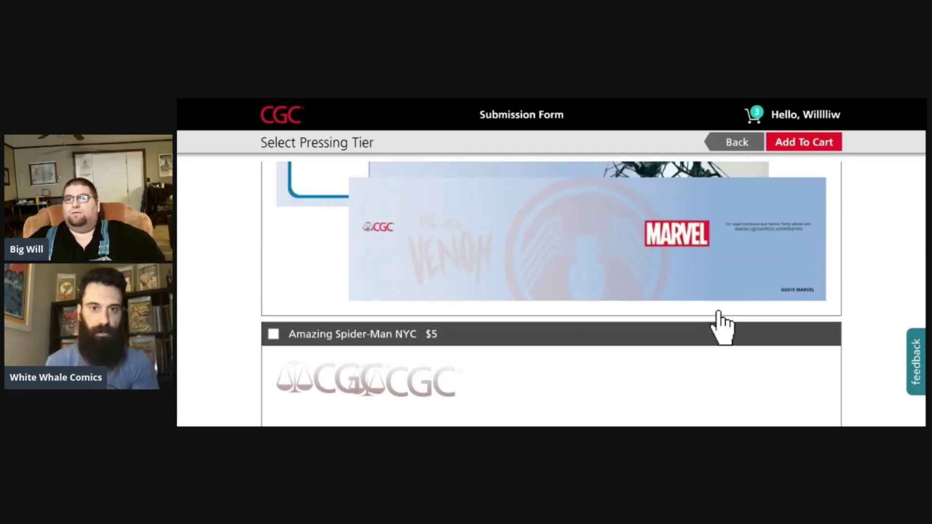
{"action": "scroll", "coordinate": [724, 323], "scroll_direction": "up", "scroll_amount": 5}
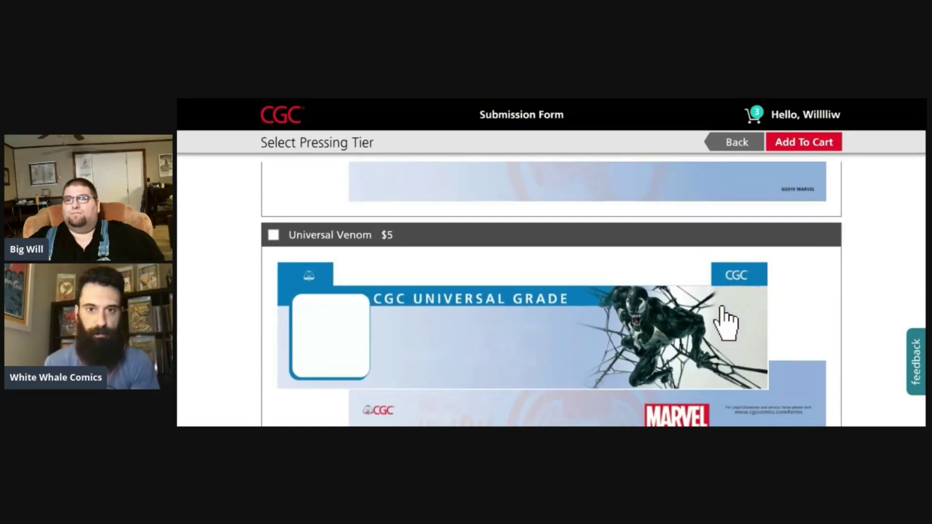
{"action": "scroll", "coordinate": [724, 323], "scroll_direction": "up", "scroll_amount": 10}
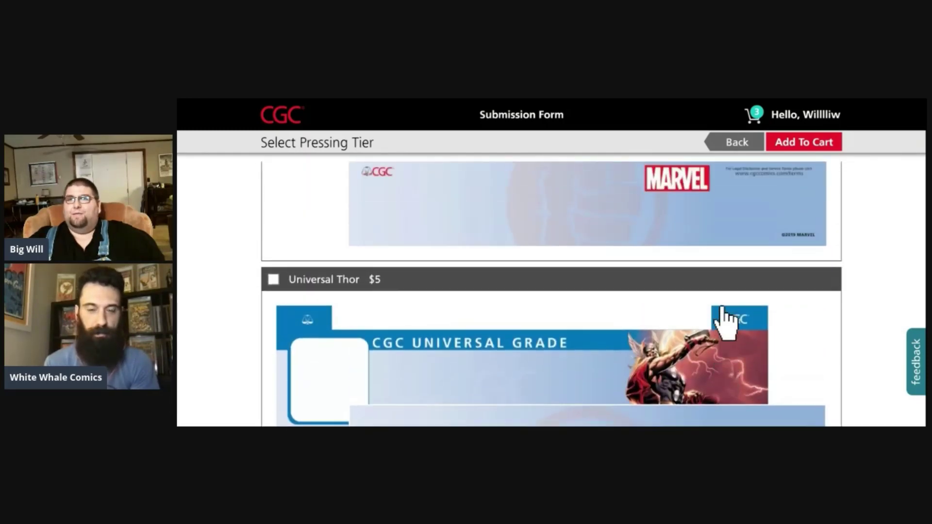
{"action": "scroll", "coordinate": [724, 323], "scroll_direction": "up", "scroll_amount": 10}
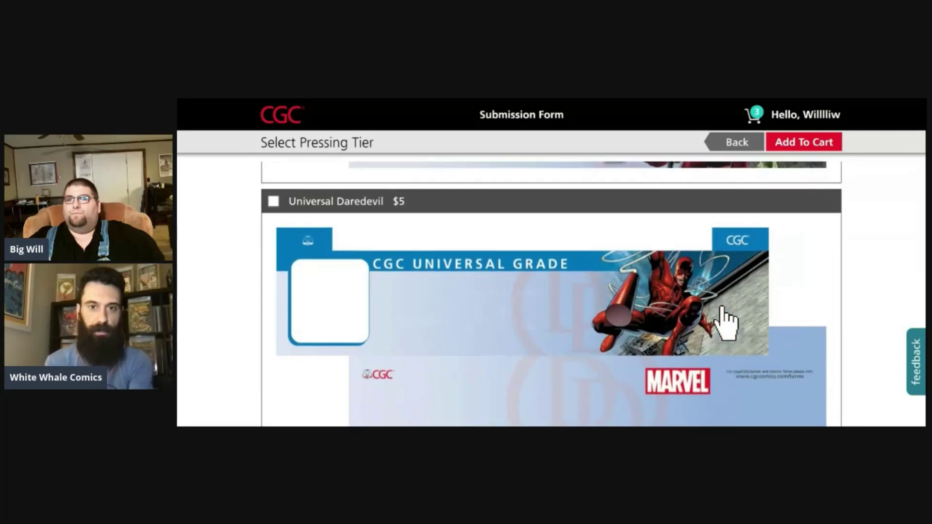
{"action": "scroll", "coordinate": [724, 322], "scroll_direction": "up", "scroll_amount": 10}
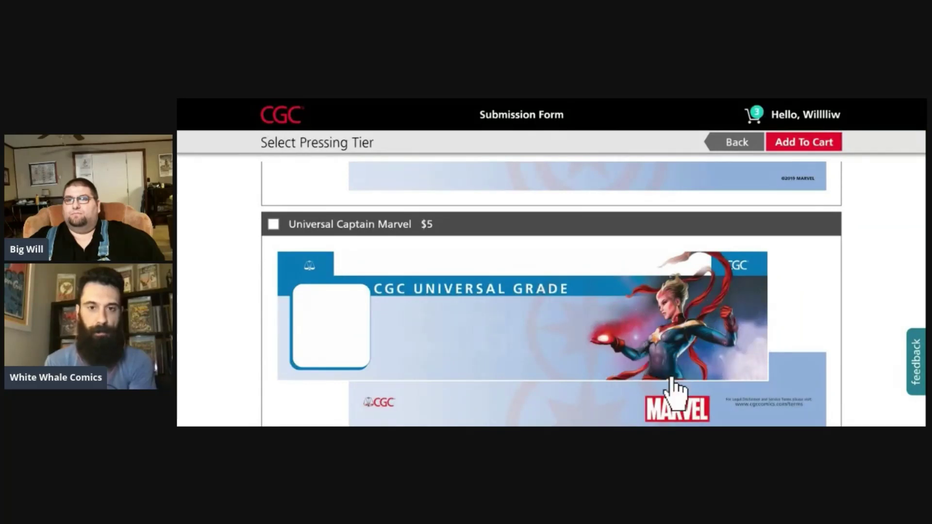
{"action": "scroll", "coordinate": [695, 347], "scroll_direction": "up", "scroll_amount": 5}
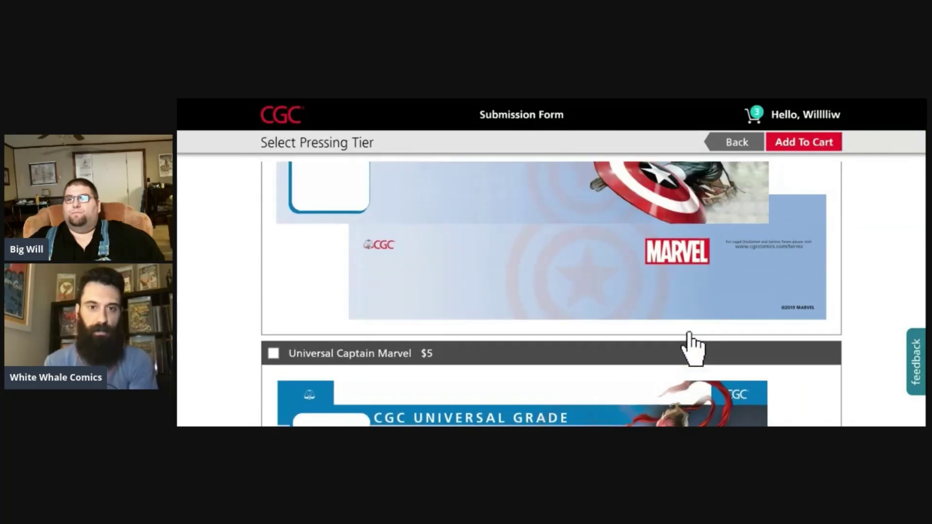
{"action": "scroll", "coordinate": [694, 347], "scroll_direction": "up", "scroll_amount": 4}
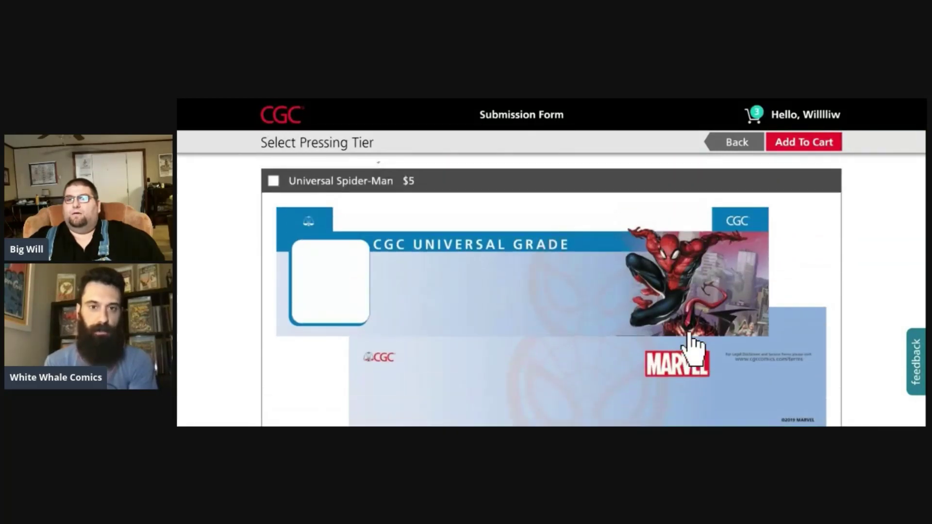
{"action": "scroll", "coordinate": [694, 347], "scroll_direction": "up", "scroll_amount": 2}
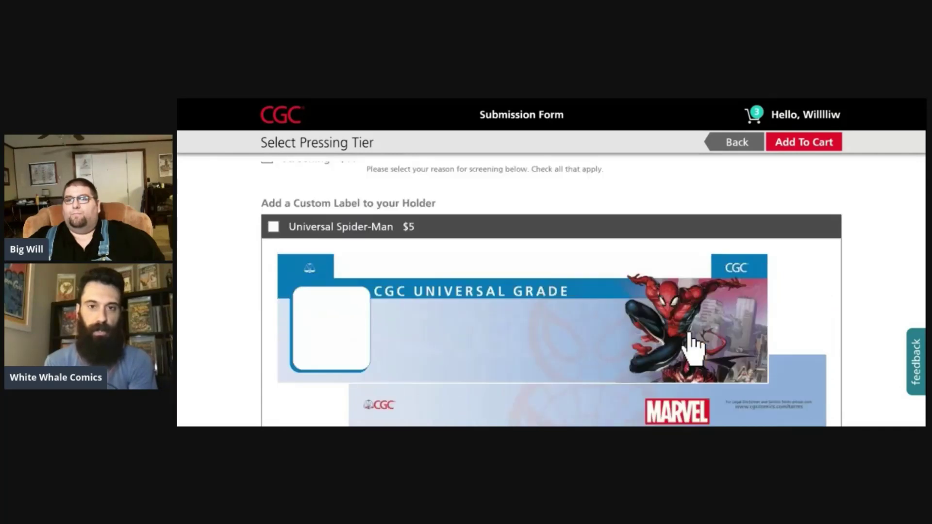
{"action": "scroll", "coordinate": [695, 347], "scroll_direction": "down", "scroll_amount": 2}
{"action": "scroll", "coordinate": [691, 340], "scroll_direction": "up", "scroll_amount": 4}
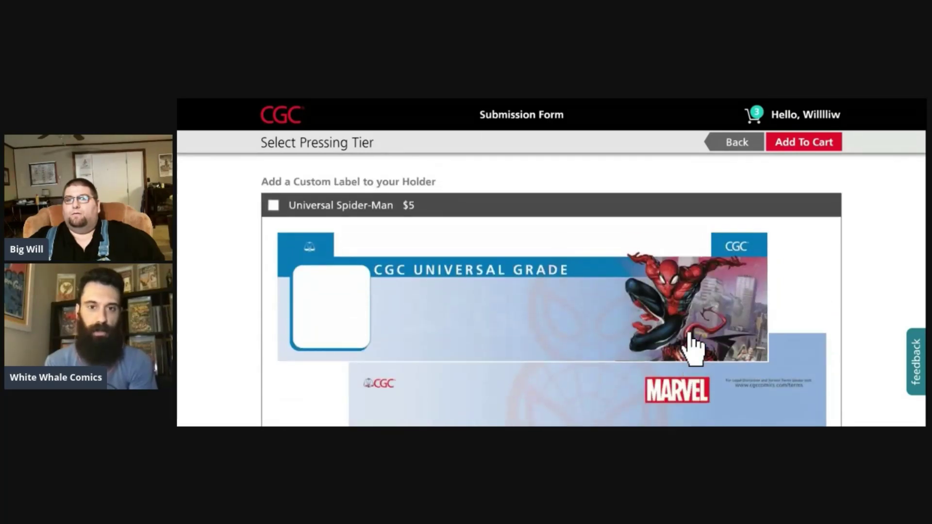
{"action": "scroll", "coordinate": [690, 335], "scroll_direction": "up", "scroll_amount": 4}
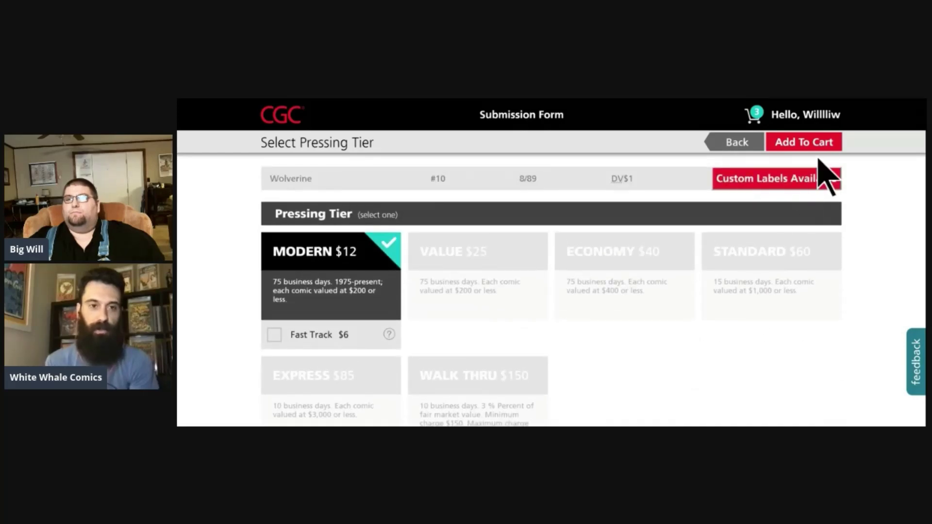
Step: Add the Wolverine comic to the cart, then enter title Black Science with publisher Image Comics
{"action": "left_click", "coordinate": [831, 155]}
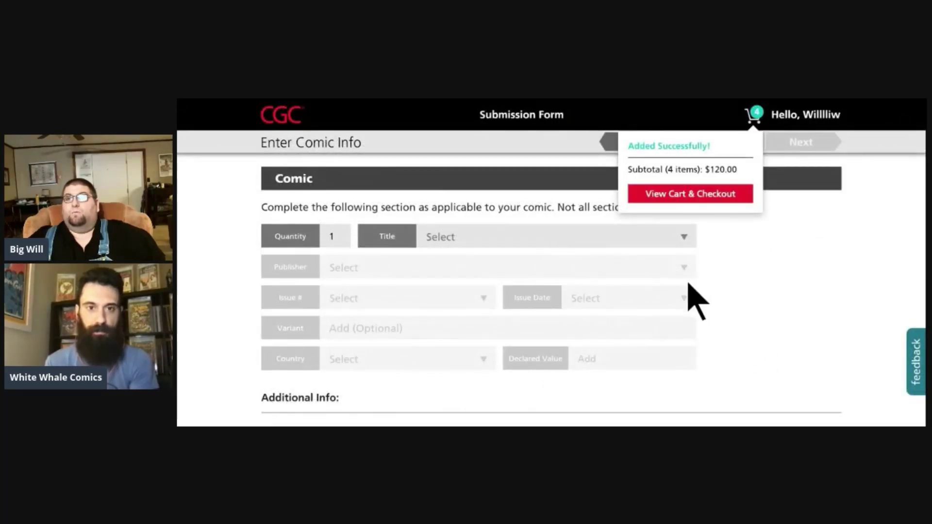
{"action": "left_click", "coordinate": [602, 243]}
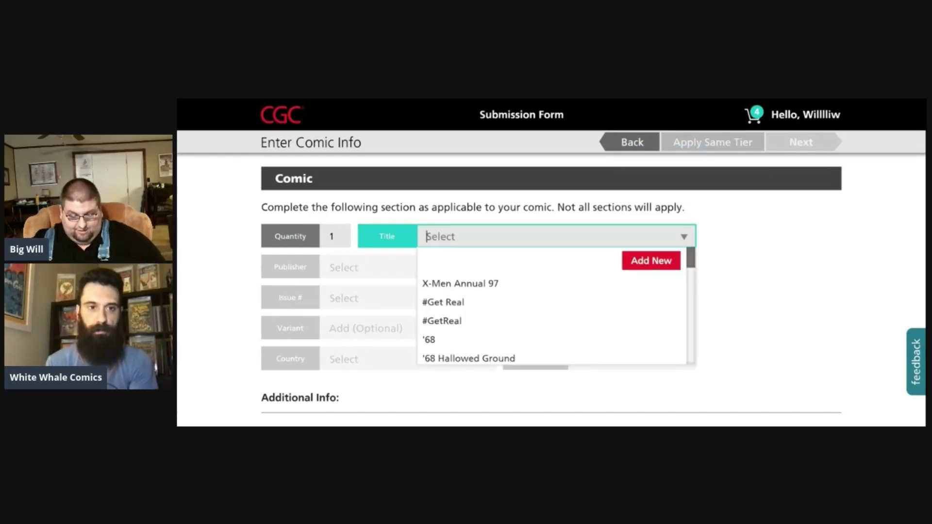
{"action": "type", "text": "blac"}
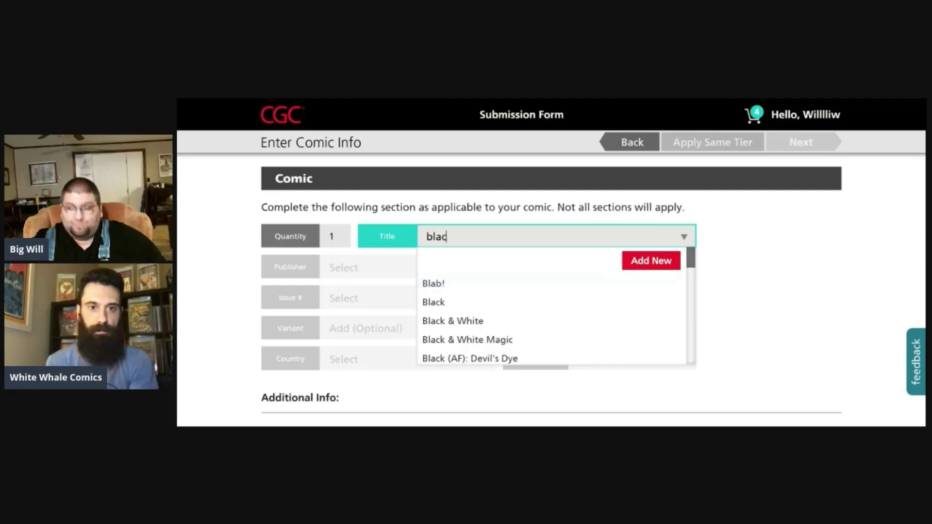
{"action": "type", "text": "k sci"}
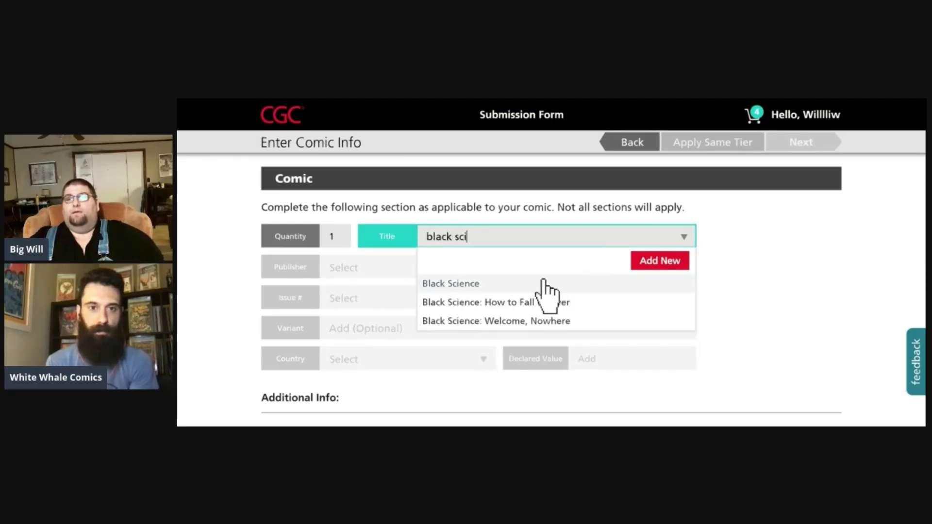
{"action": "left_click", "coordinate": [541, 281]}
{"action": "left_click", "coordinate": [430, 268]}
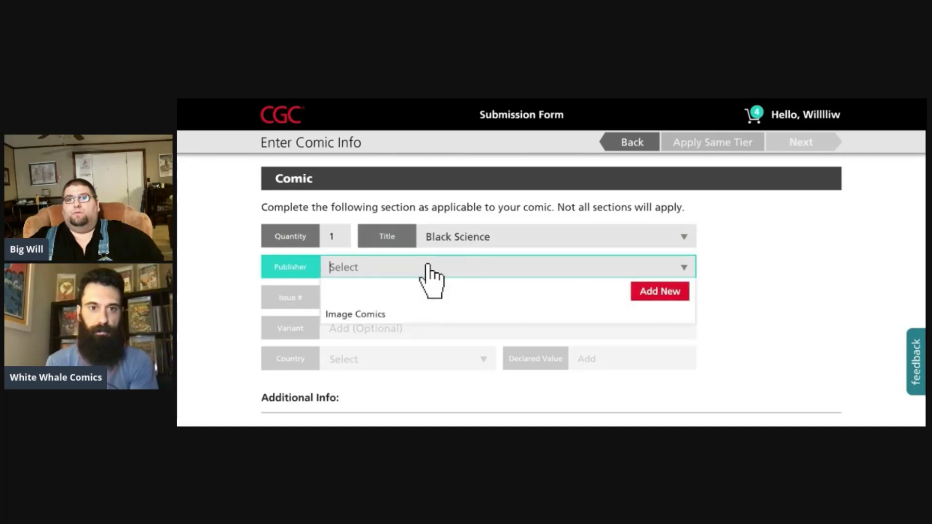
{"action": "left_click", "coordinate": [403, 316]}
Step: Set issue 1, date 11/13 and declared value 1, and add it with the same Modern tiers
{"action": "left_click", "coordinate": [417, 299]}
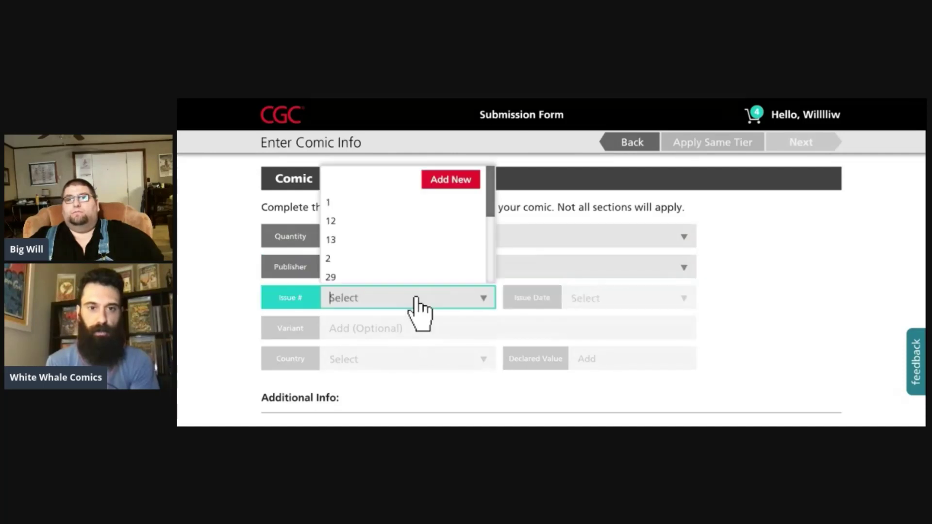
{"action": "left_click", "coordinate": [382, 208]}
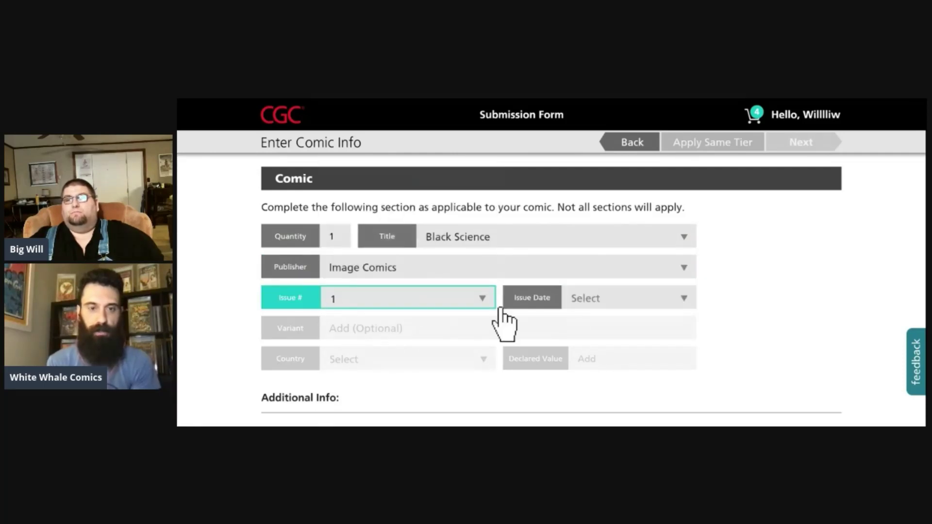
{"action": "left_click", "coordinate": [608, 300]}
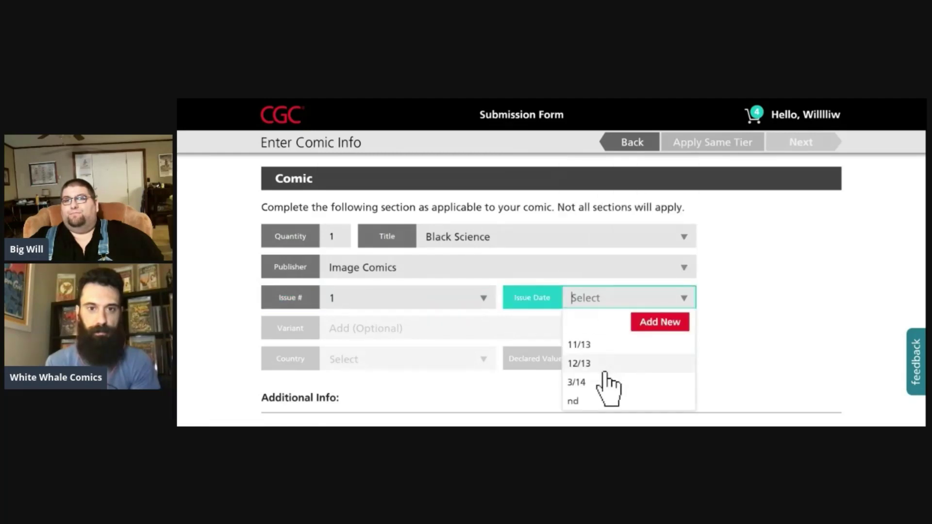
{"action": "left_click", "coordinate": [589, 348]}
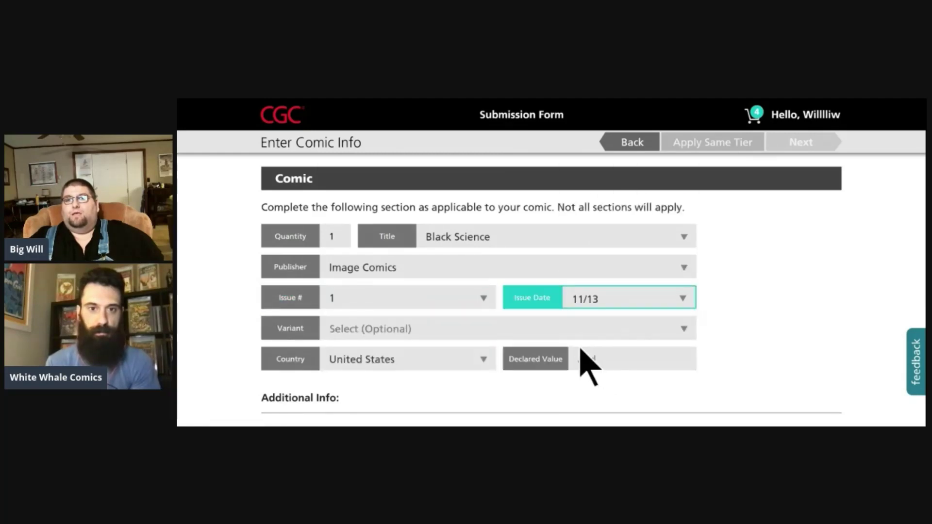
{"action": "left_click", "coordinate": [625, 360]}
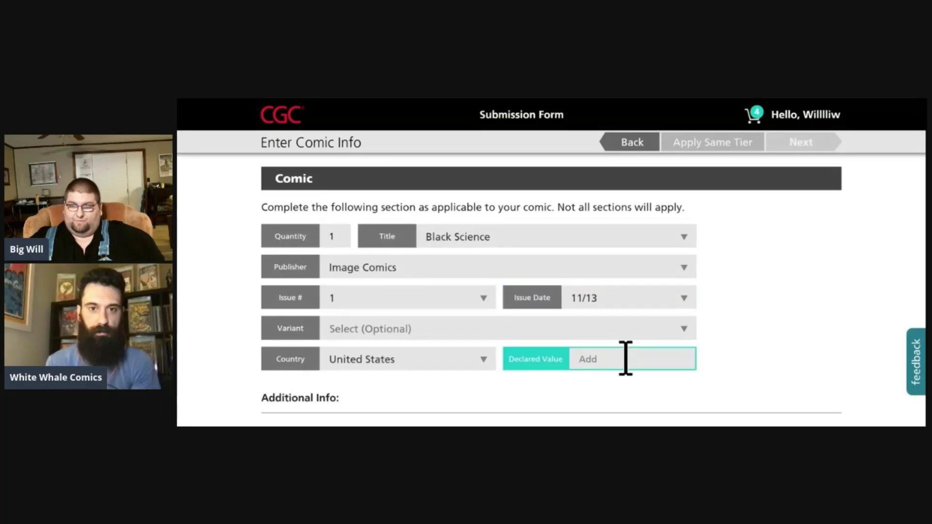
{"action": "type", "text": "1"}
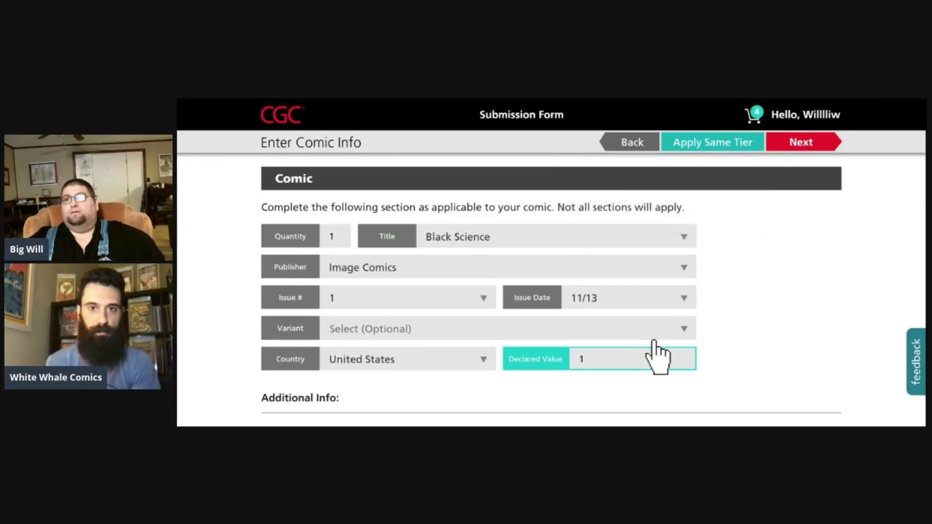
{"action": "mouse_move", "coordinate": [712, 146]}
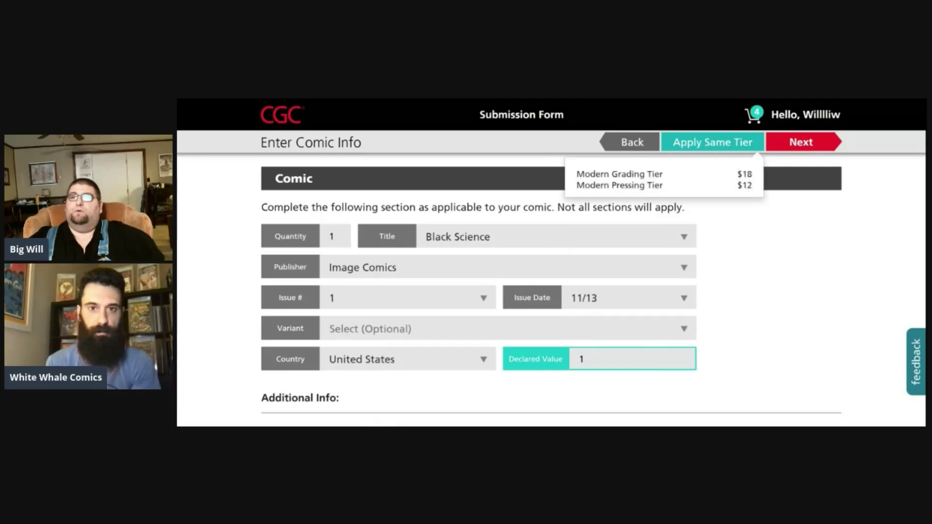
{"action": "left_click", "coordinate": [710, 142]}
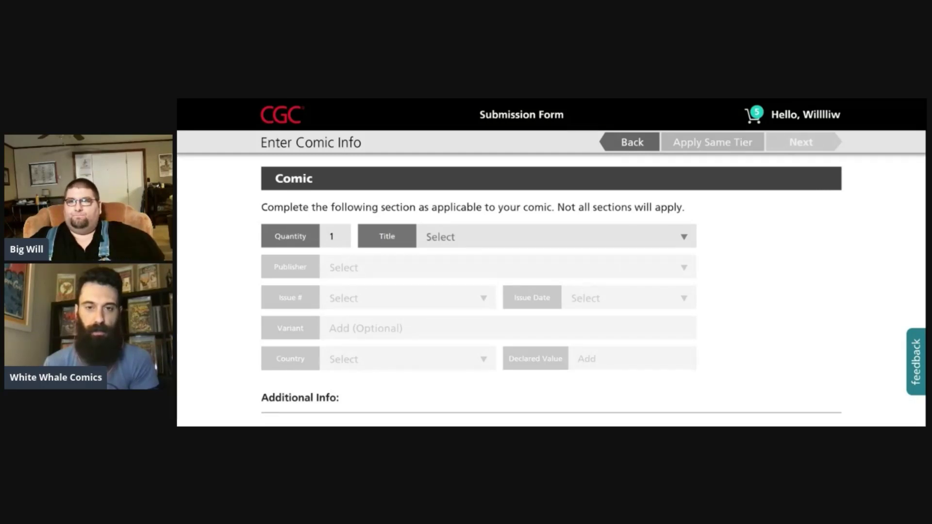
Step: Enter New Teen Titans #23 from D.C. Comics with issue date 9/82
{"action": "left_click", "coordinate": [627, 238]}
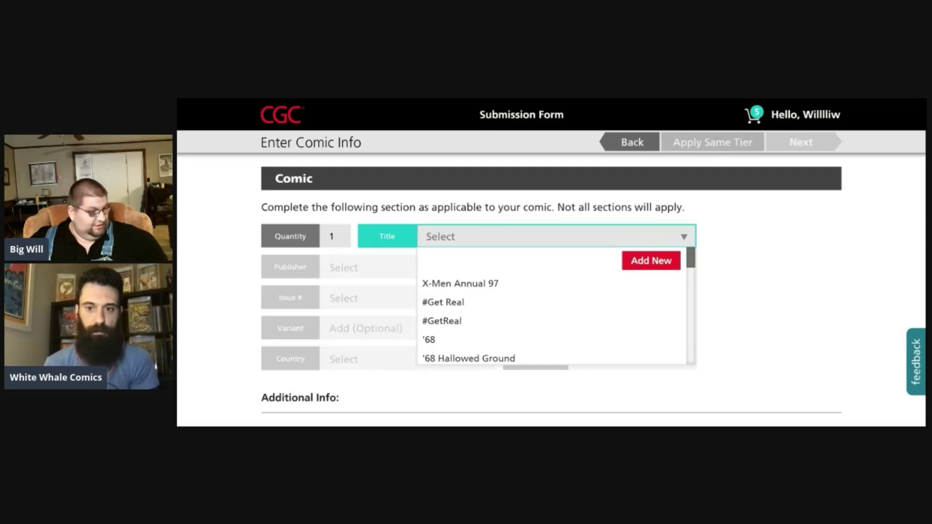
{"action": "type", "text": "ne"}
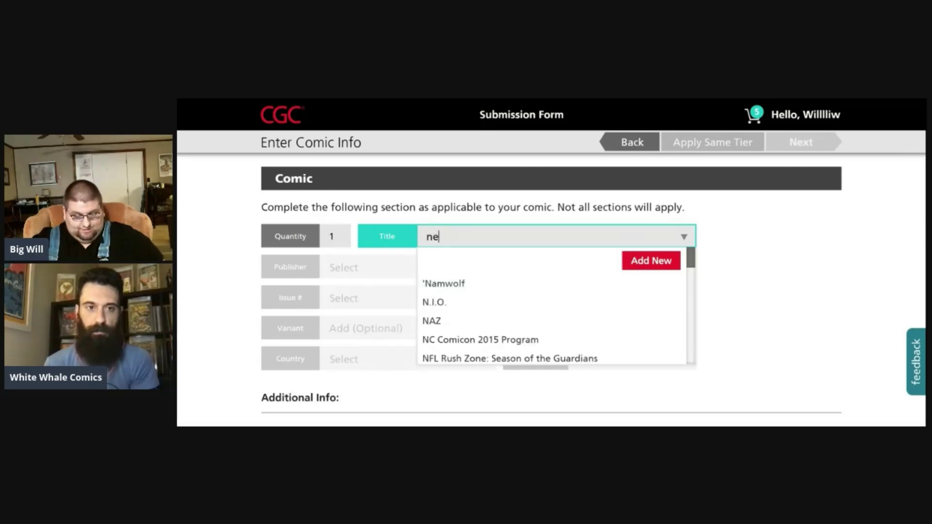
{"action": "type", "text": "w t"}
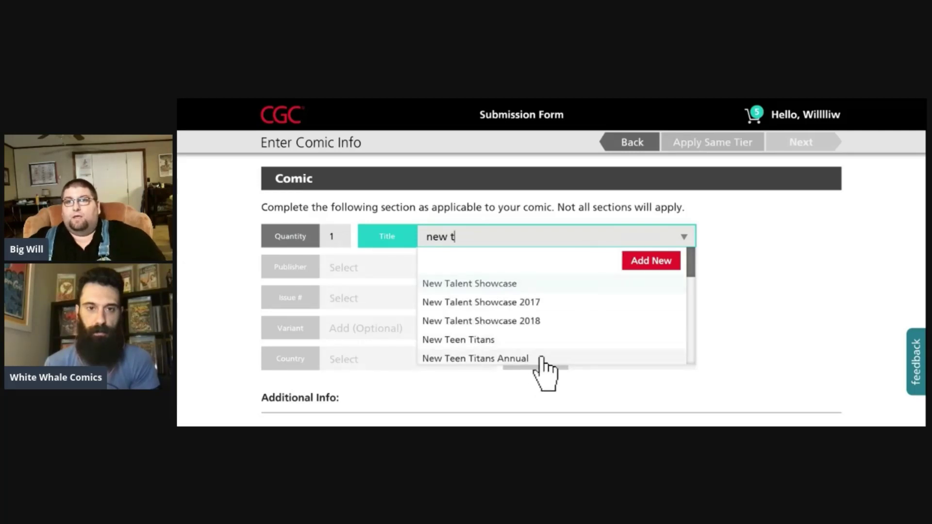
{"action": "left_click", "coordinate": [551, 341]}
{"action": "left_click", "coordinate": [448, 268]}
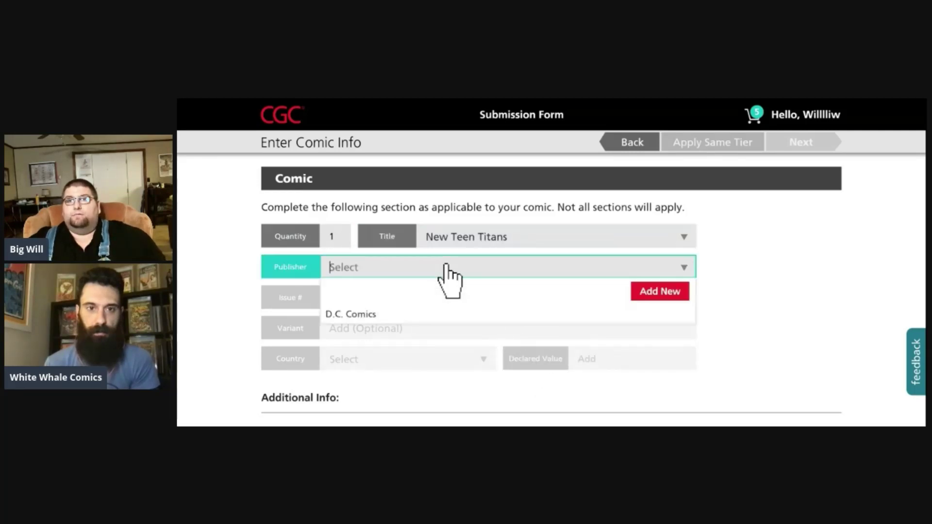
{"action": "left_click", "coordinate": [418, 316]}
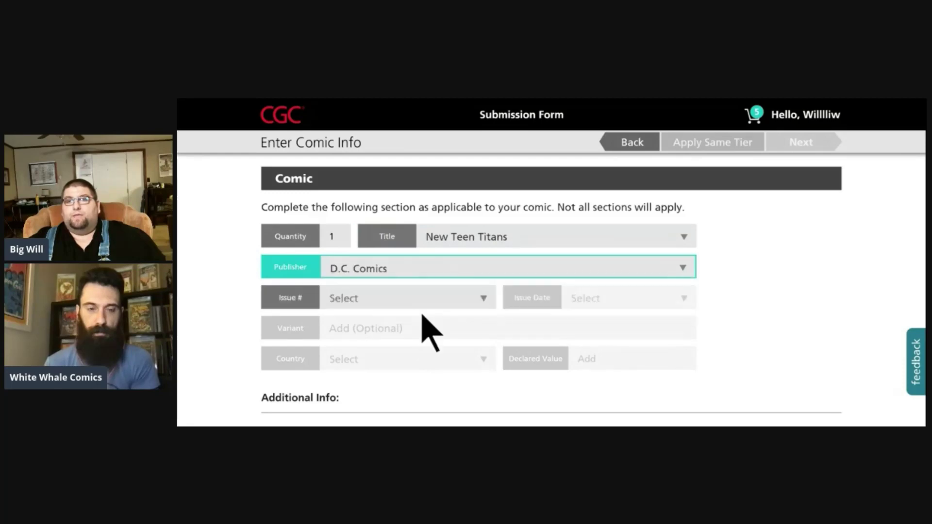
{"action": "left_click", "coordinate": [447, 299]}
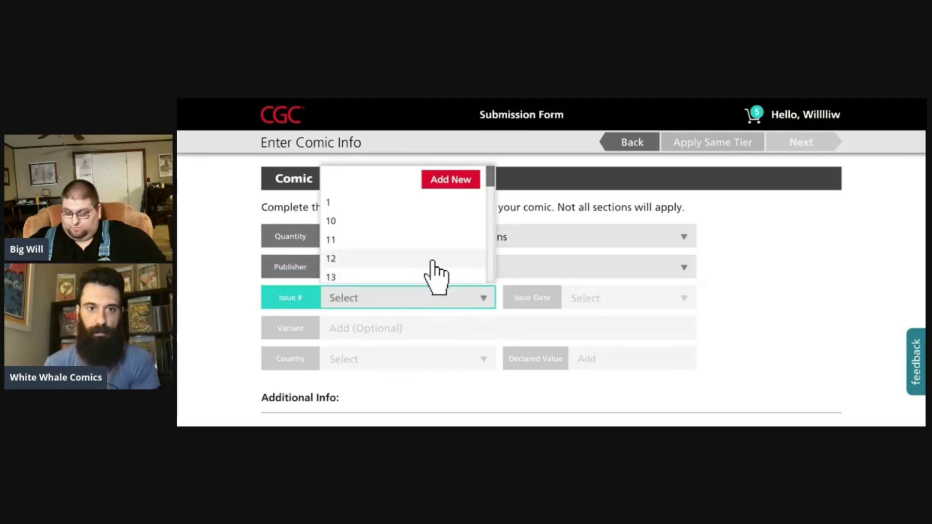
{"action": "type", "text": "23"}
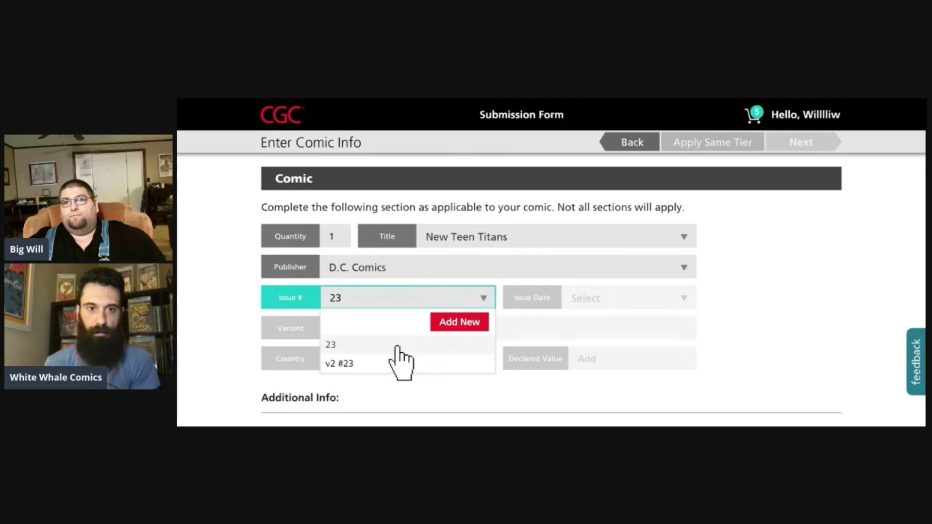
{"action": "left_click", "coordinate": [396, 345]}
{"action": "left_click", "coordinate": [587, 298]}
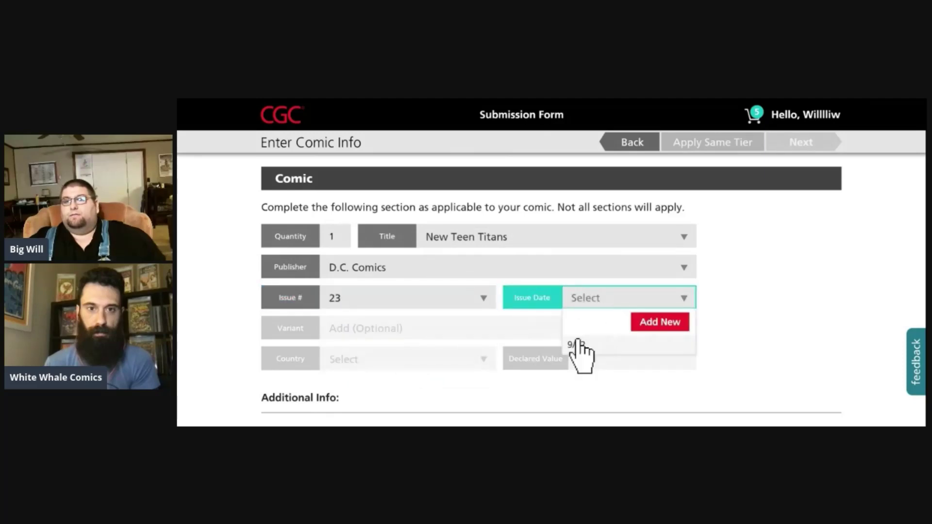
{"action": "left_click", "coordinate": [578, 345]}
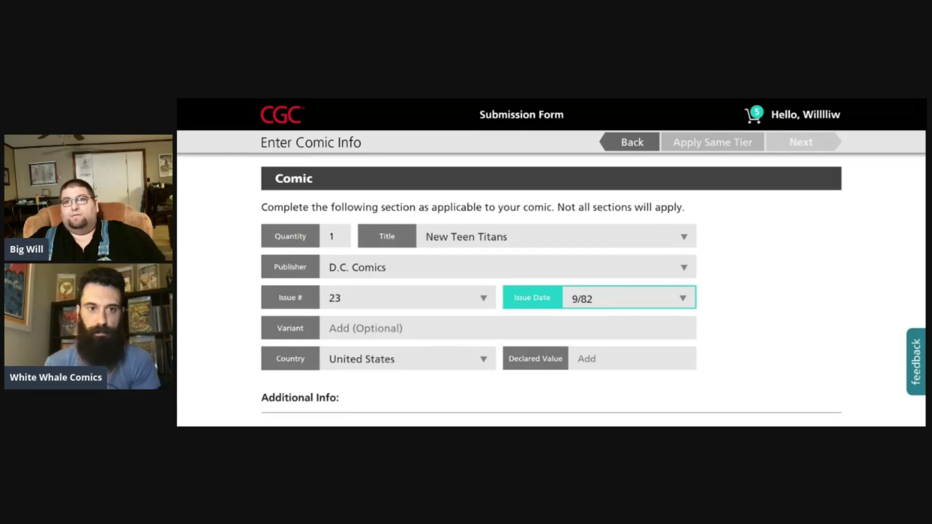
Step: Add the 'mark jeweler' variant and declared value 1, then add it with the same tiers
{"action": "left_click", "coordinate": [470, 333]}
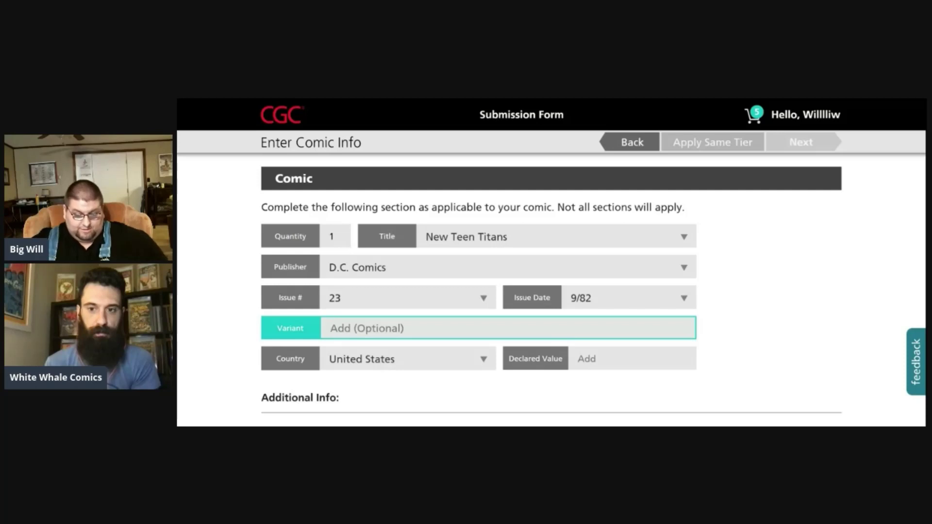
{"action": "type", "text": "mark"}
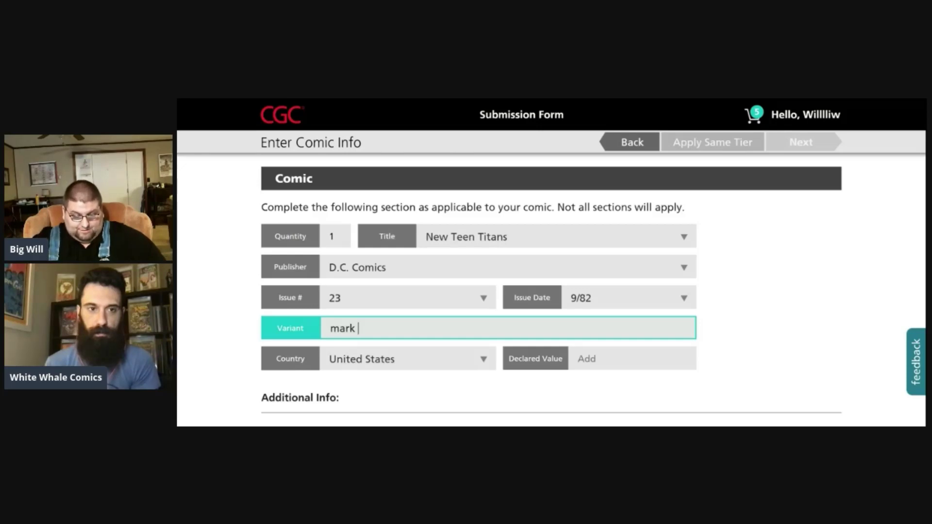
{"action": "type", "text": "jeweler"}
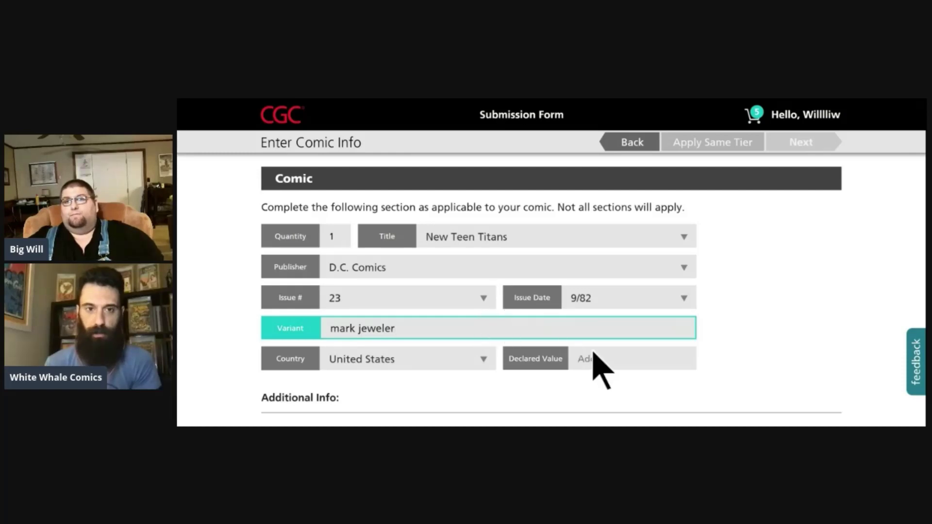
{"action": "left_click", "coordinate": [611, 362]}
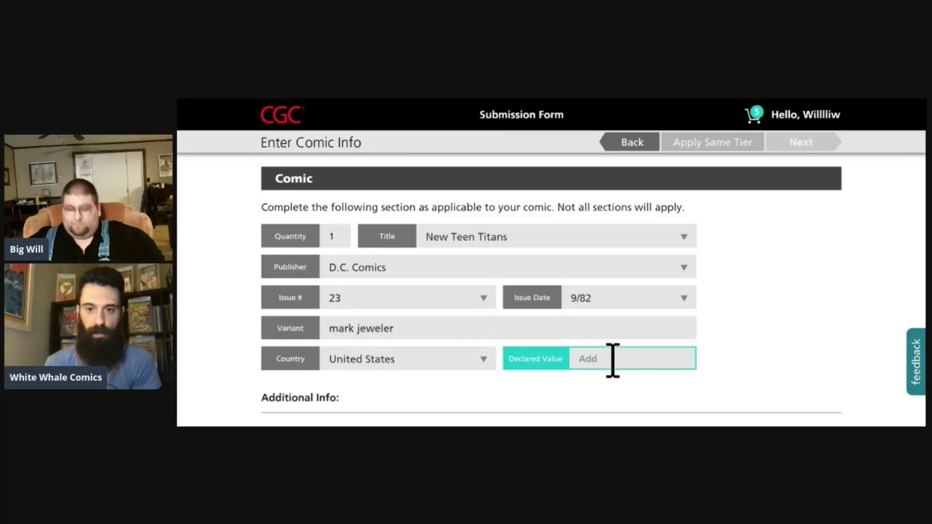
{"action": "type", "text": "1"}
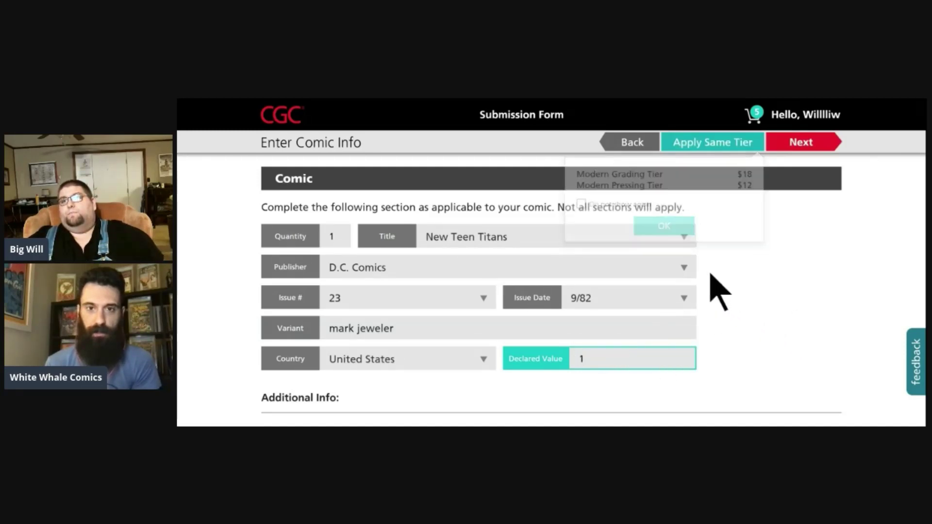
{"action": "left_click", "coordinate": [722, 144]}
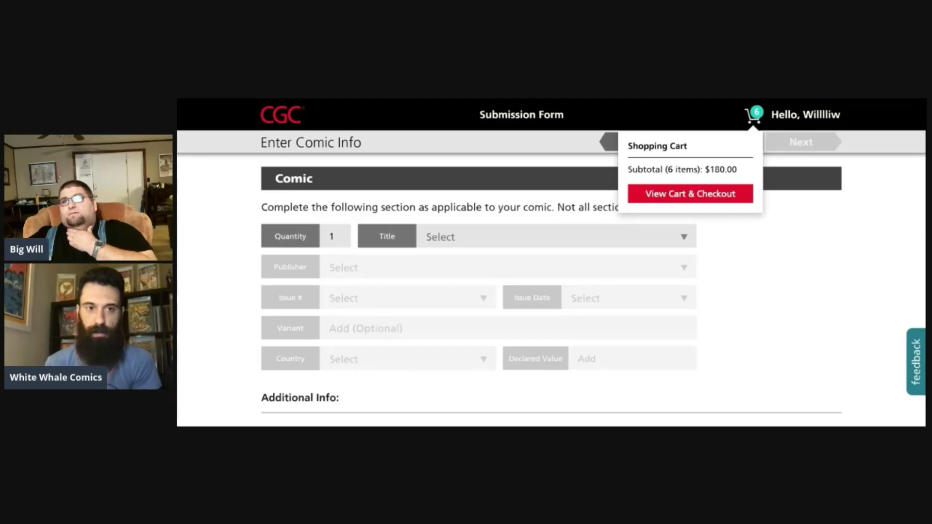
Step: In the cart, delete the duplicate Wolverine, New Teen Titans and Black Science entries, leaving $90.00
{"action": "left_click", "coordinate": [757, 121]}
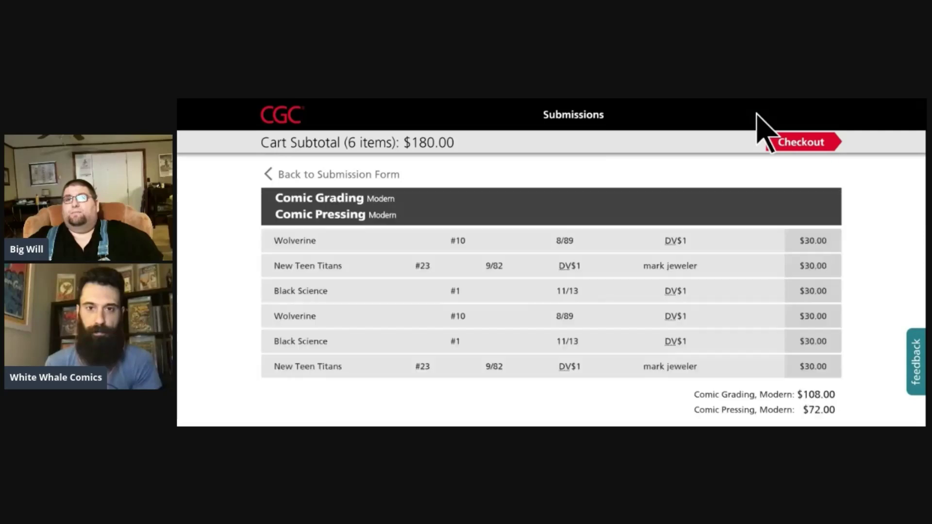
{"action": "scroll", "coordinate": [699, 259], "scroll_direction": "down", "scroll_amount": 1}
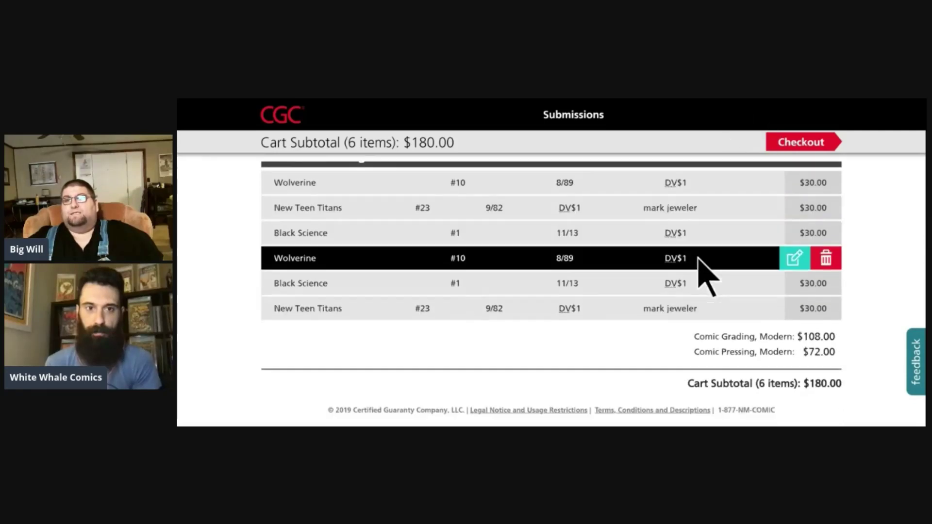
{"action": "scroll", "coordinate": [703, 270], "scroll_direction": "up", "scroll_amount": 1}
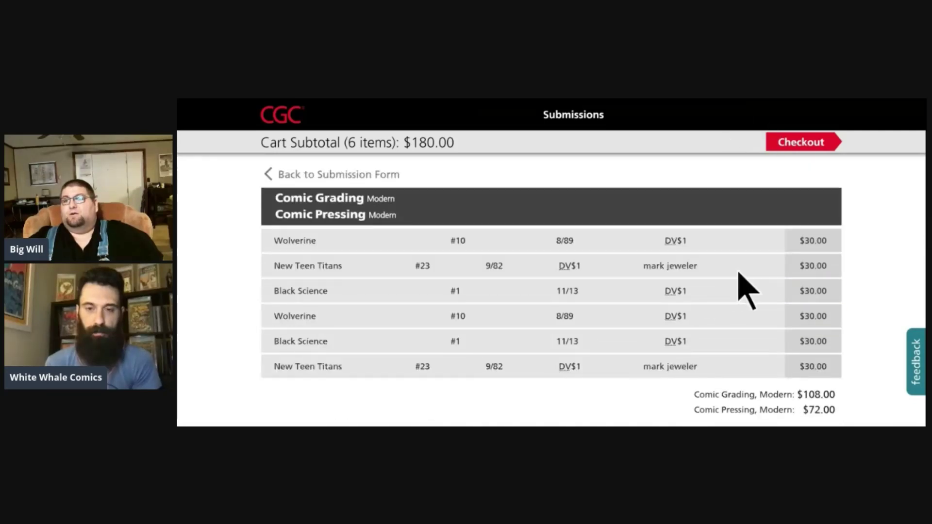
{"action": "left_click", "coordinate": [826, 245]}
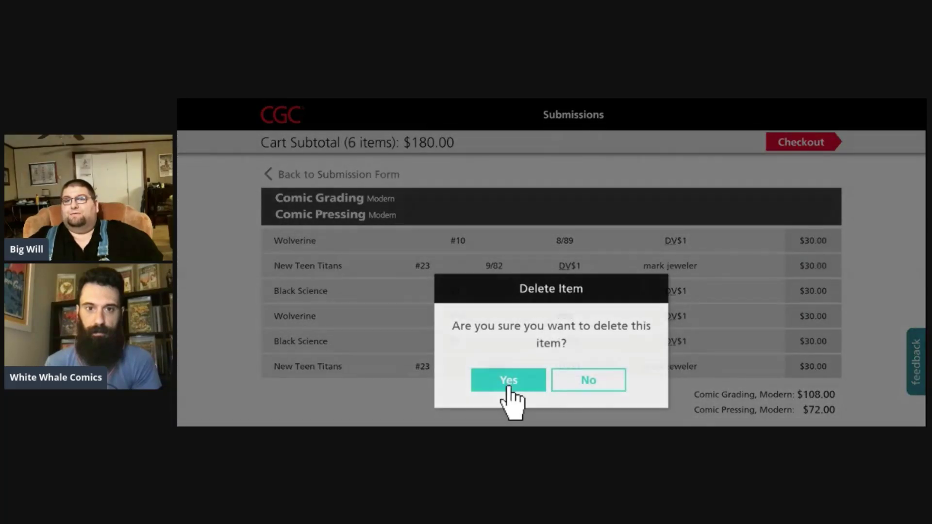
{"action": "left_click", "coordinate": [509, 384]}
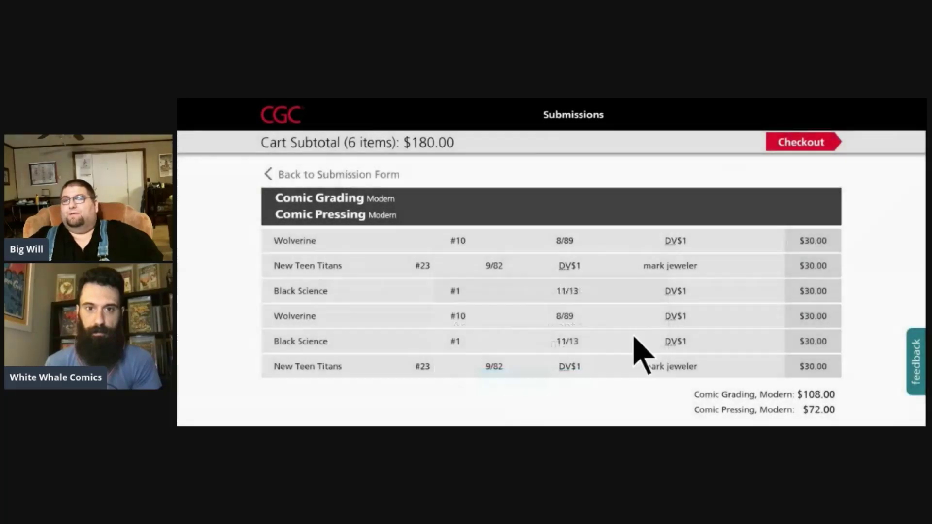
{"action": "left_click", "coordinate": [827, 245]}
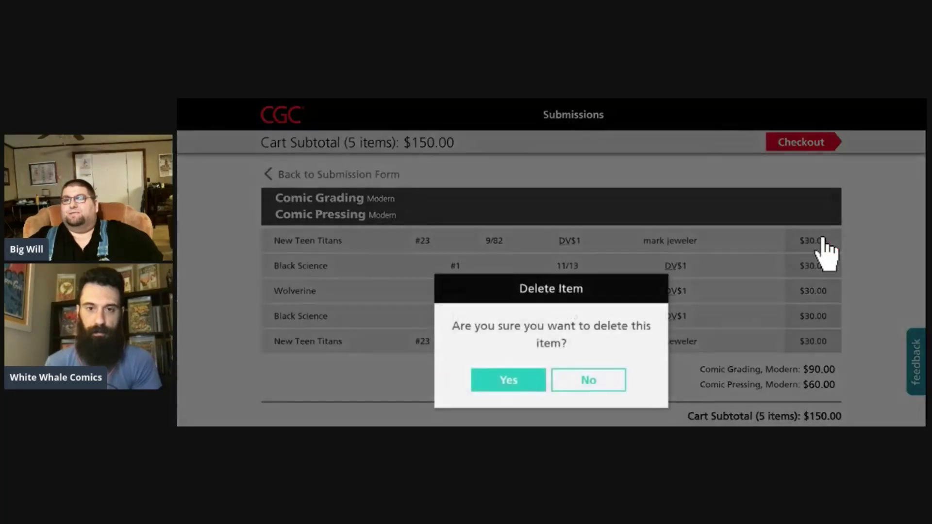
{"action": "left_click", "coordinate": [483, 381]}
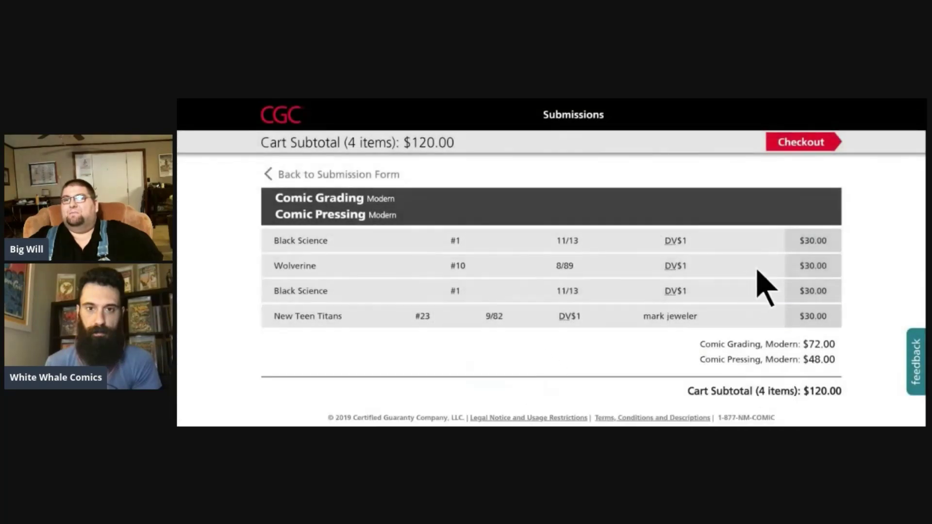
{"action": "left_click", "coordinate": [826, 244]}
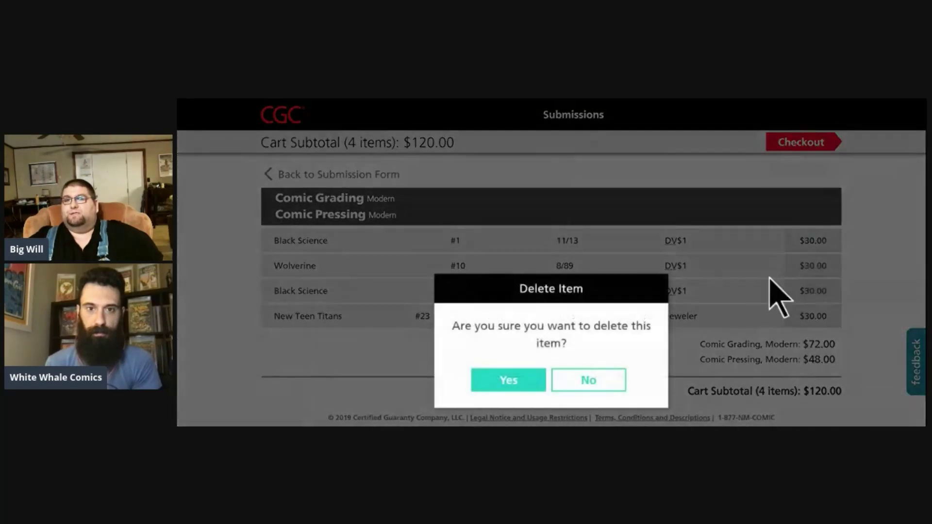
{"action": "left_click", "coordinate": [495, 383]}
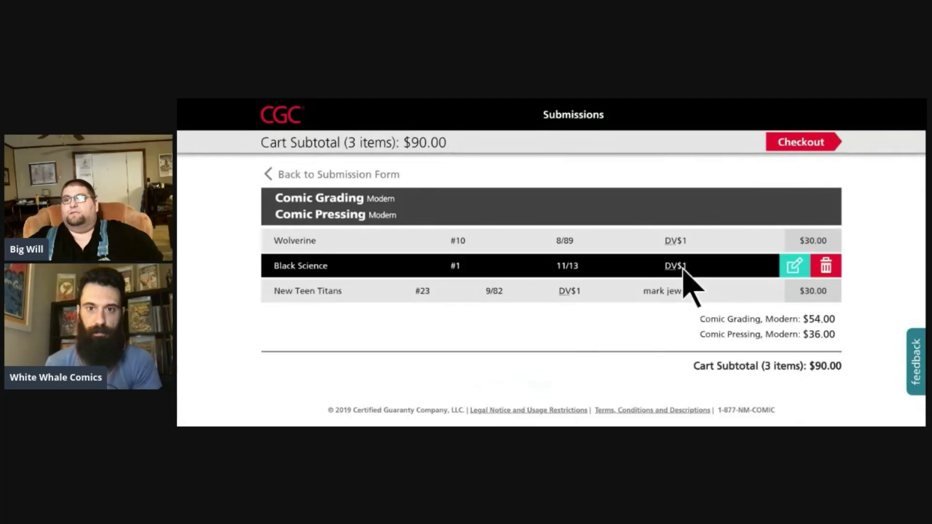
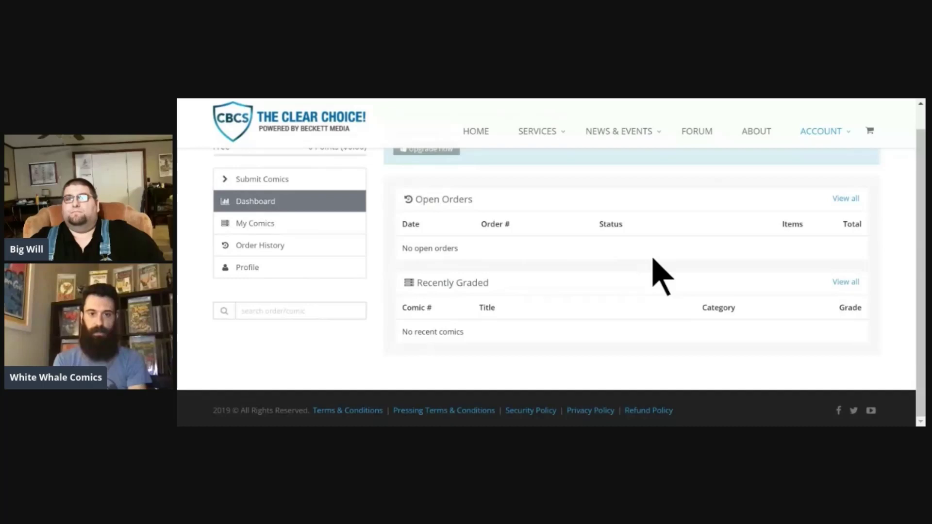
{"action": "scroll", "coordinate": [663, 277], "scroll_direction": "up", "scroll_amount": 3}
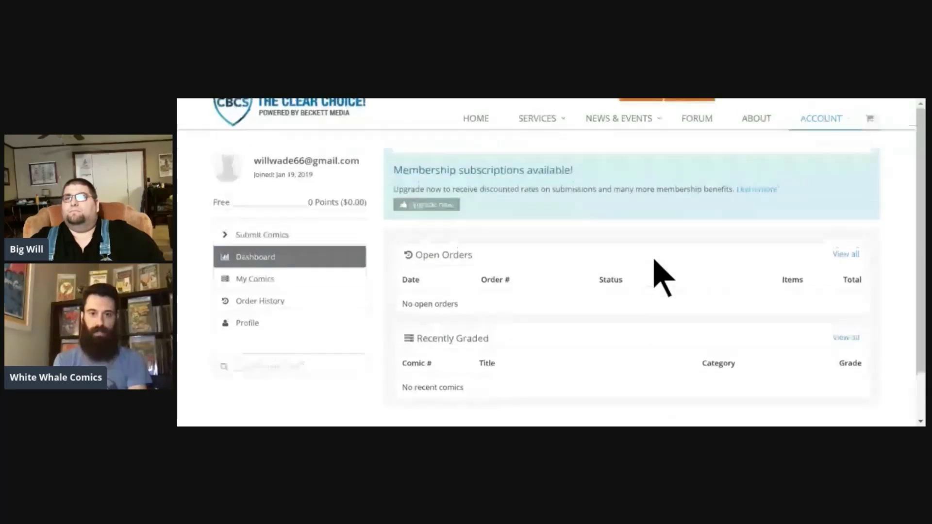
{"action": "scroll", "coordinate": [628, 202], "scroll_direction": "down", "scroll_amount": 3}
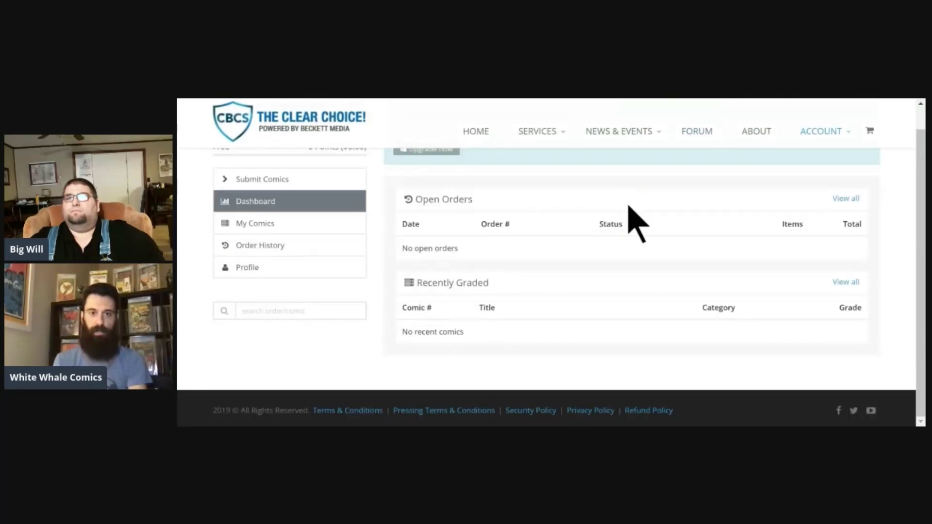
{"action": "scroll", "coordinate": [626, 224], "scroll_direction": "up", "scroll_amount": 3}
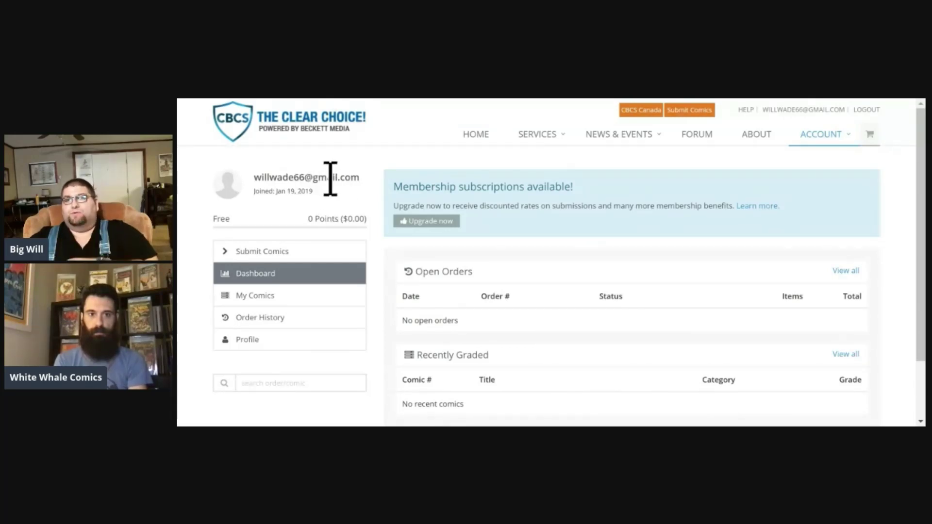
Step: Start a new comic submission and add a blank comic entry with quantity 1
{"action": "left_click", "coordinate": [684, 111]}
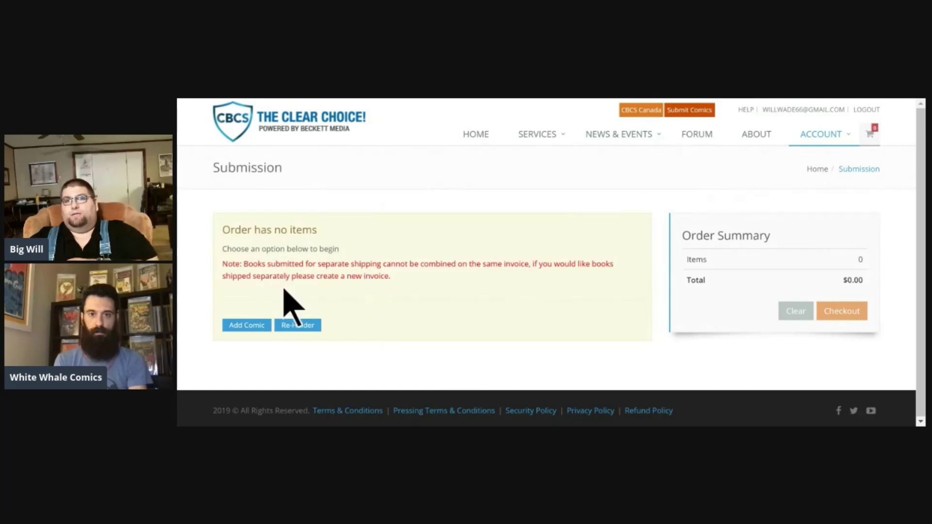
{"action": "left_click", "coordinate": [247, 335]}
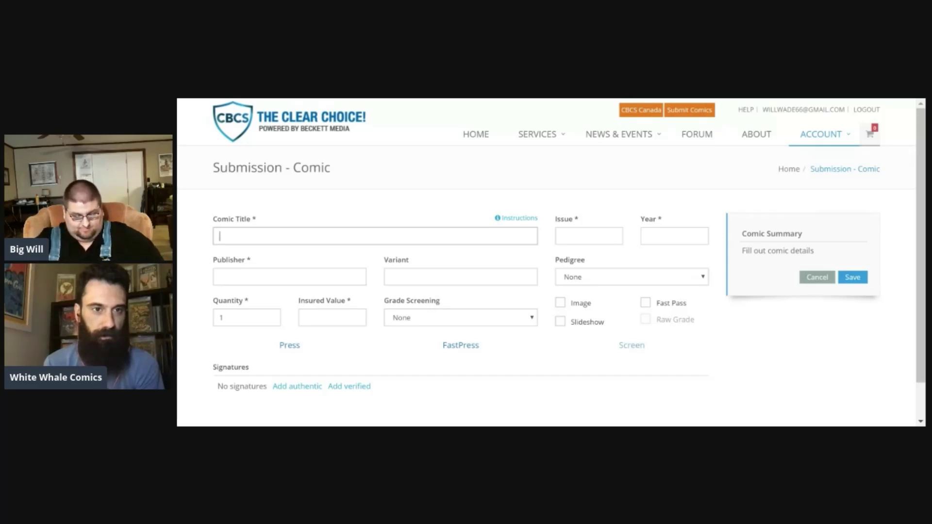
Step: Enter the comic as New Teen Titans, issue 1, year 1980
{"action": "type", "text": "ew t"}
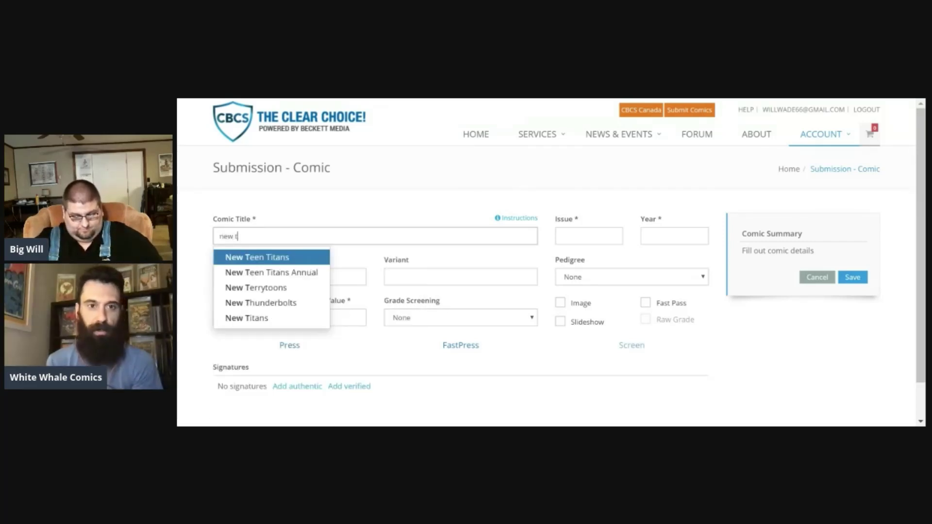
{"action": "type", "text": "een tit"}
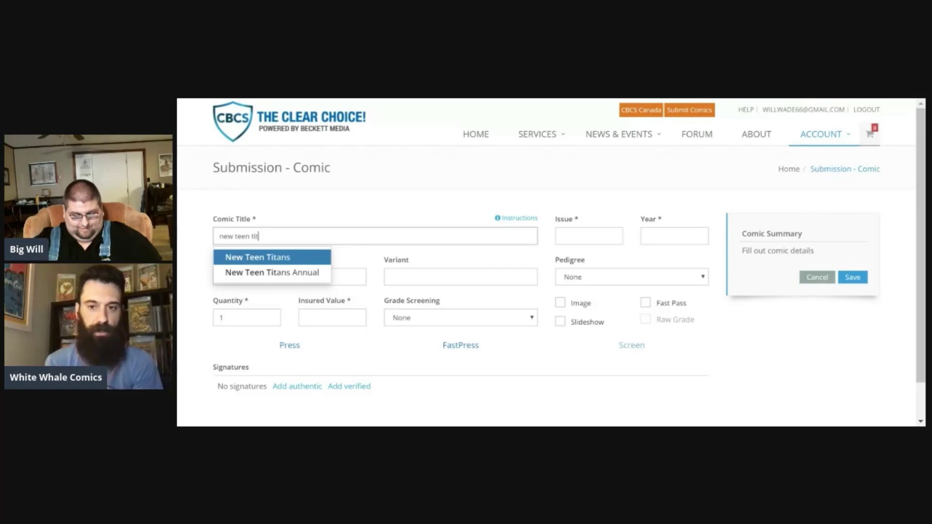
{"action": "type", "text": "an"}
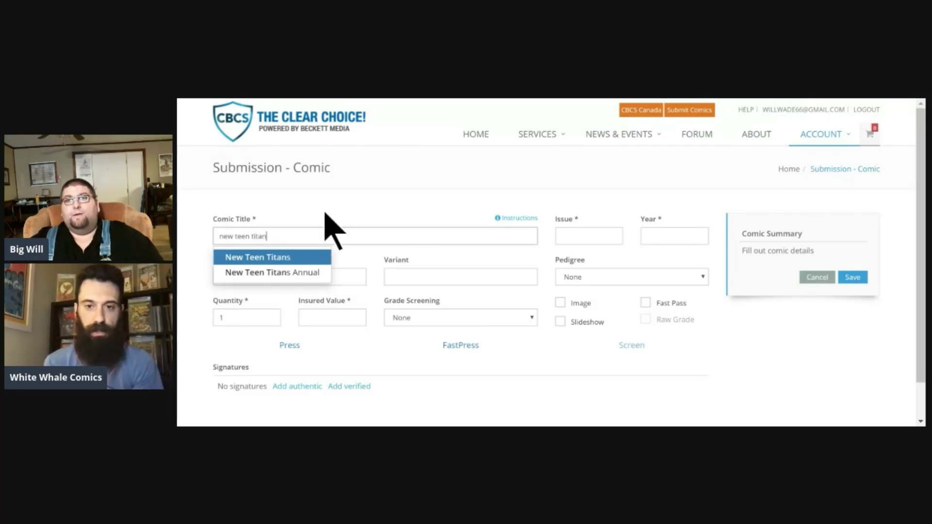
{"action": "left_click", "coordinate": [308, 259]}
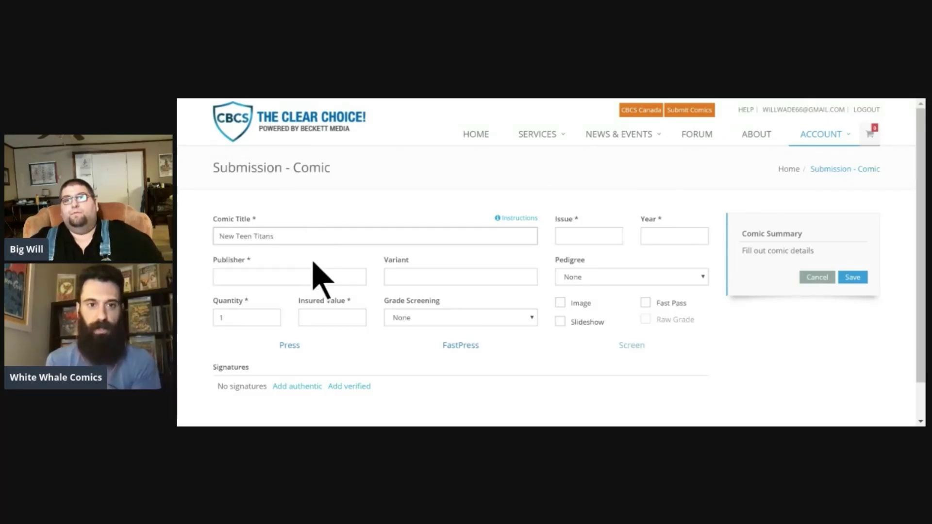
{"action": "left_click", "coordinate": [571, 238]}
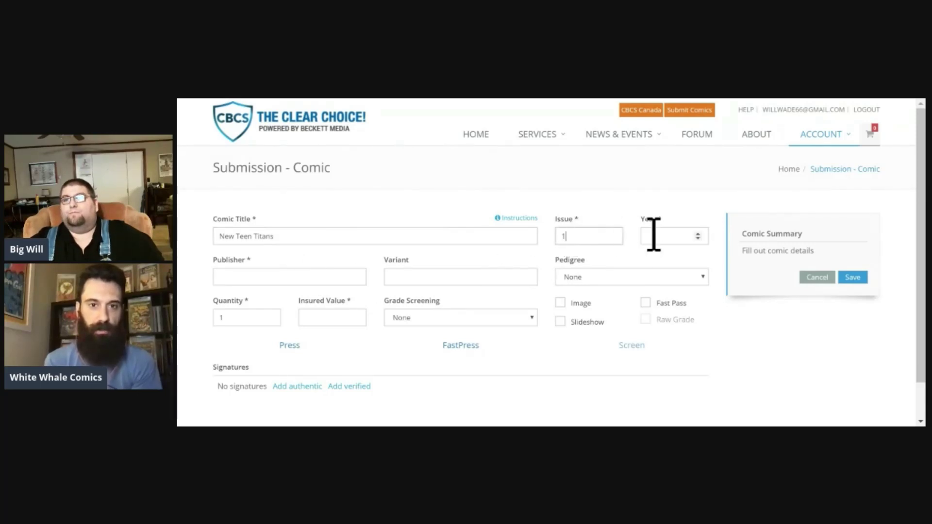
{"action": "left_click", "coordinate": [699, 235]}
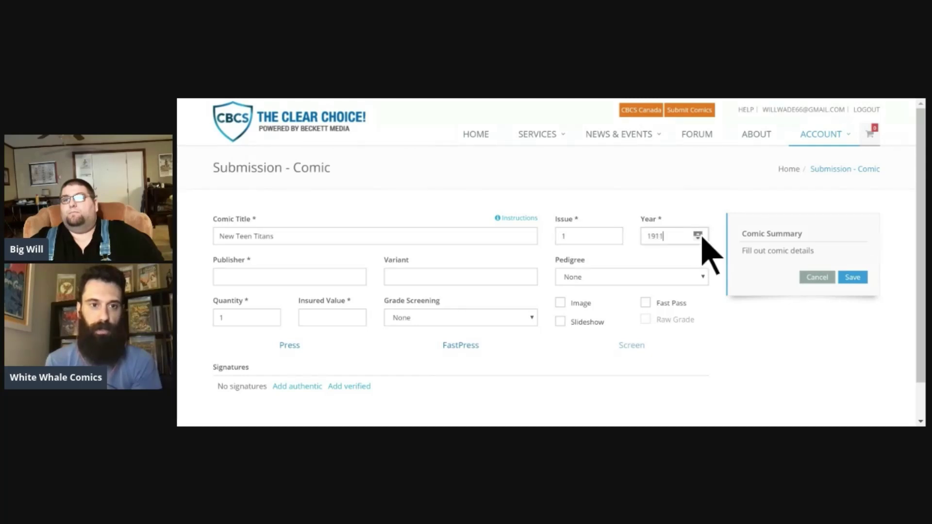
{"action": "key", "text": "Up"}
{"action": "key", "text": "Up"}
{"action": "key", "text": "Up"}
{"action": "key", "text": "Up"}
{"action": "key", "text": "Up"}
{"action": "key", "text": "Up"}
{"action": "key", "text": "Up"}
{"action": "key", "text": "Up"}
{"action": "key", "text": "Up"}
{"action": "key", "text": "Up"}
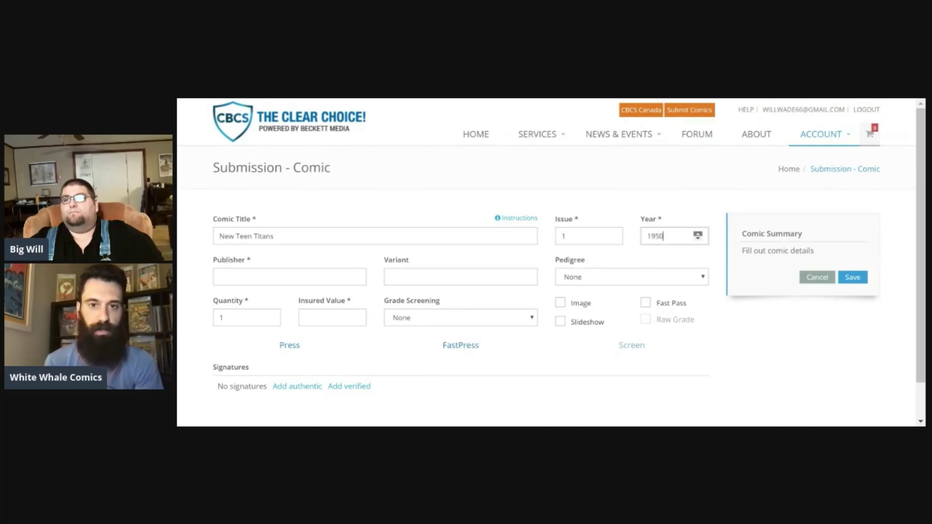
{"action": "key", "text": "Up"}
{"action": "key", "text": "Up"}
{"action": "key", "text": "Up"}
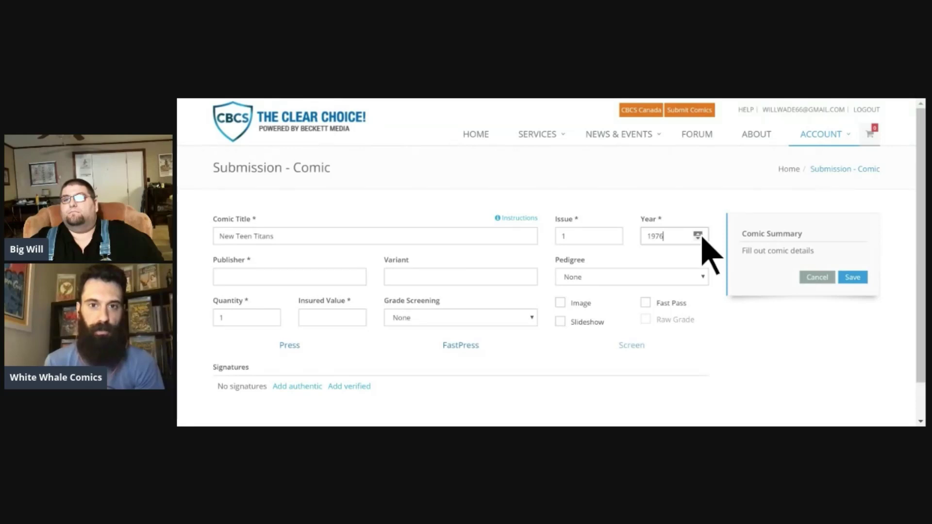
{"action": "left_click", "coordinate": [699, 234]}
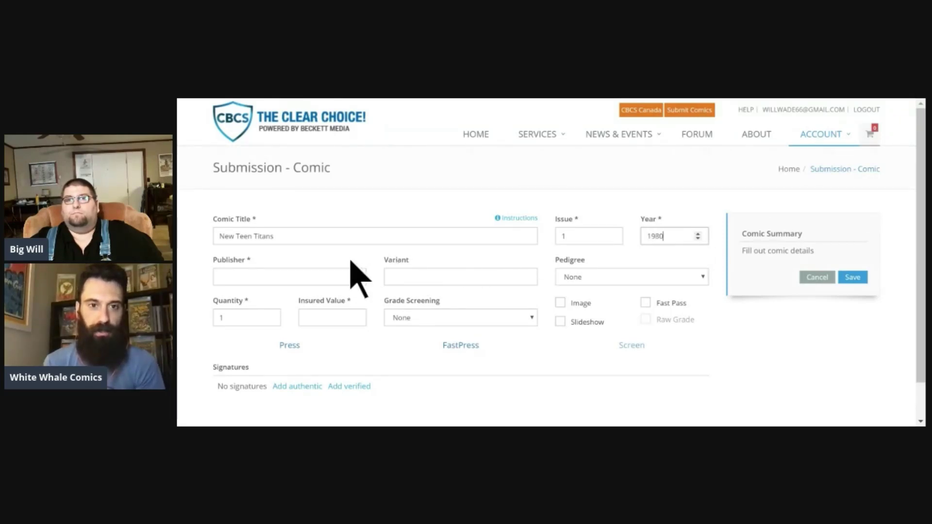
{"action": "left_click", "coordinate": [293, 277]}
Step: Set publisher to DC and insured value to 60, giving the Modern tier at $18.00
{"action": "type", "text": "d"}
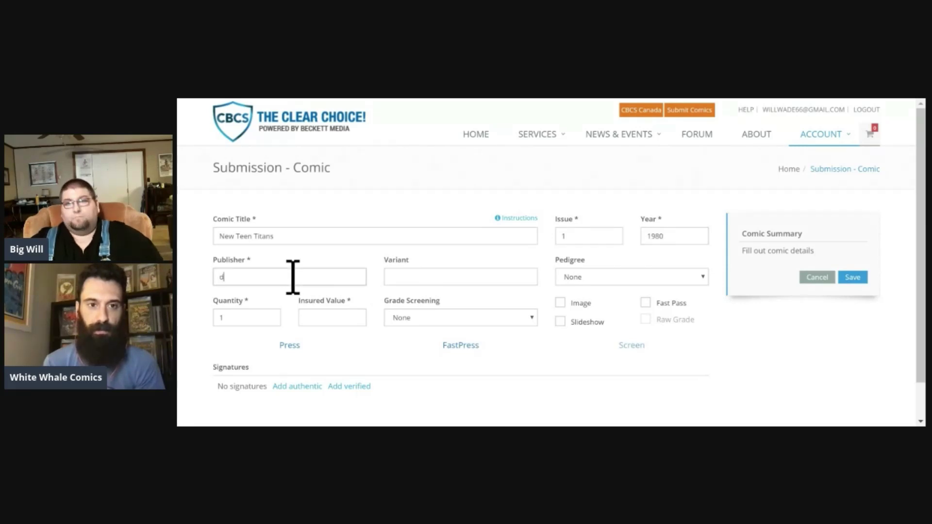
{"action": "type", "text": "c"}
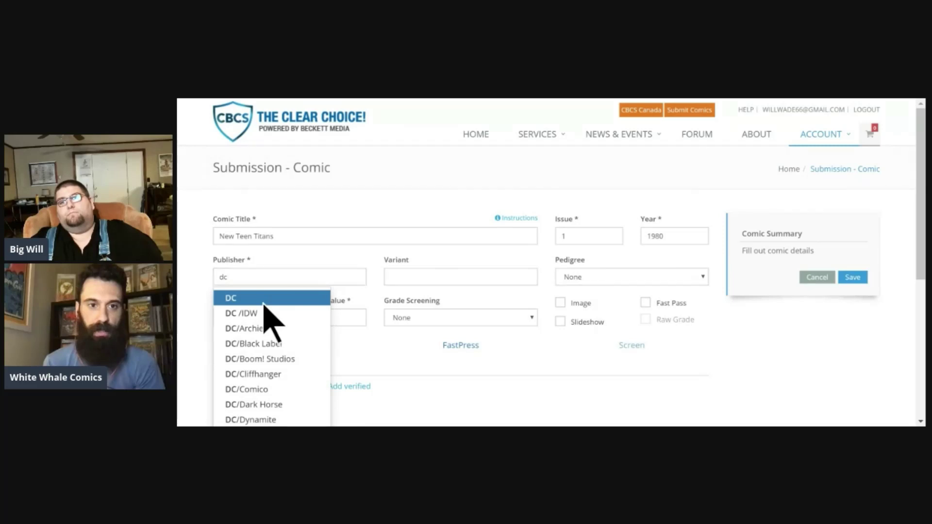
{"action": "left_click", "coordinate": [264, 302]}
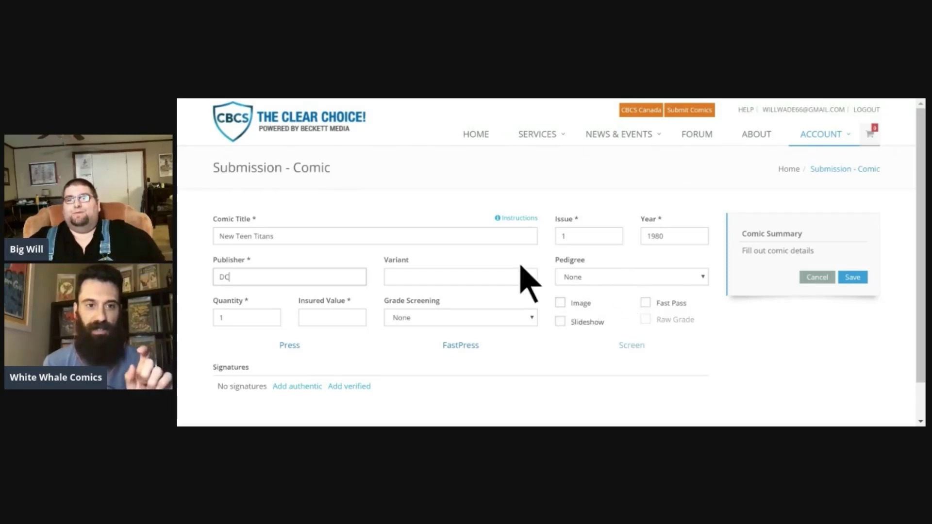
{"action": "left_click", "coordinate": [343, 318]}
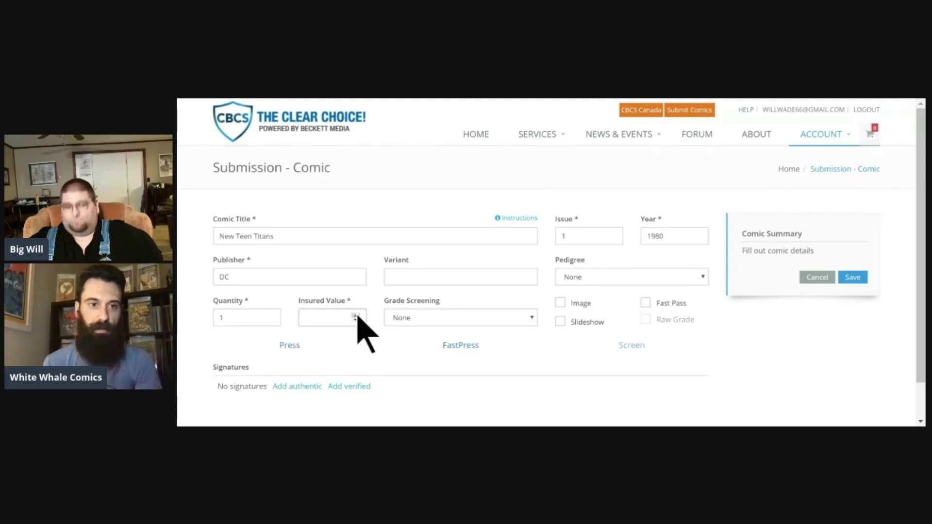
{"action": "type", "text": "60"}
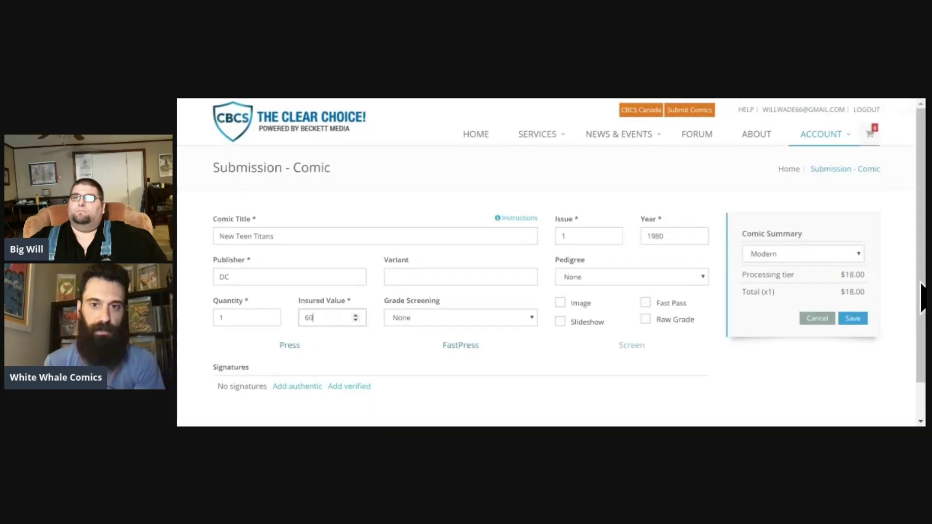
{"action": "scroll", "coordinate": [909, 408], "scroll_direction": "down", "scroll_amount": 2}
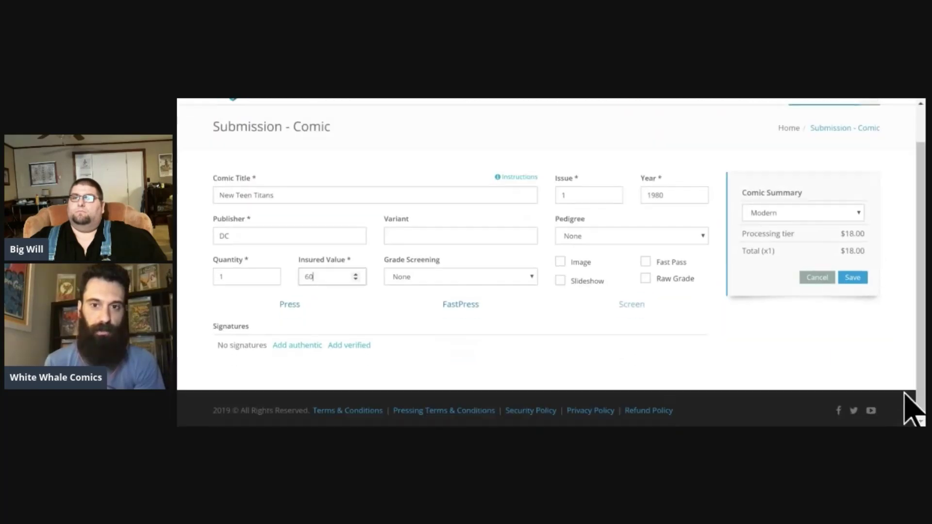
{"action": "scroll", "coordinate": [905, 393], "scroll_direction": "down", "scroll_amount": 2}
{"action": "scroll", "coordinate": [905, 393], "scroll_direction": "up", "scroll_amount": 2}
{"action": "scroll", "coordinate": [907, 395], "scroll_direction": "down", "scroll_amount": 2}
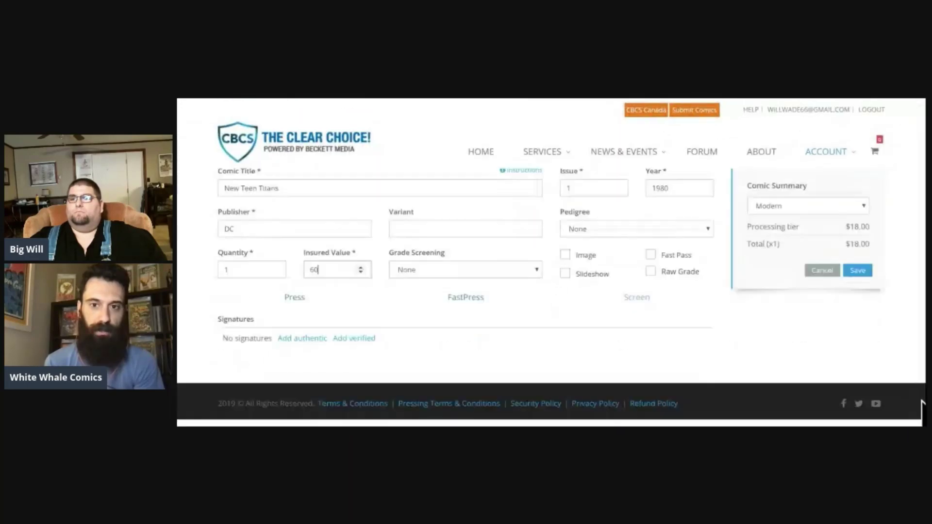
{"action": "scroll", "coordinate": [913, 401], "scroll_direction": "up", "scroll_amount": 3}
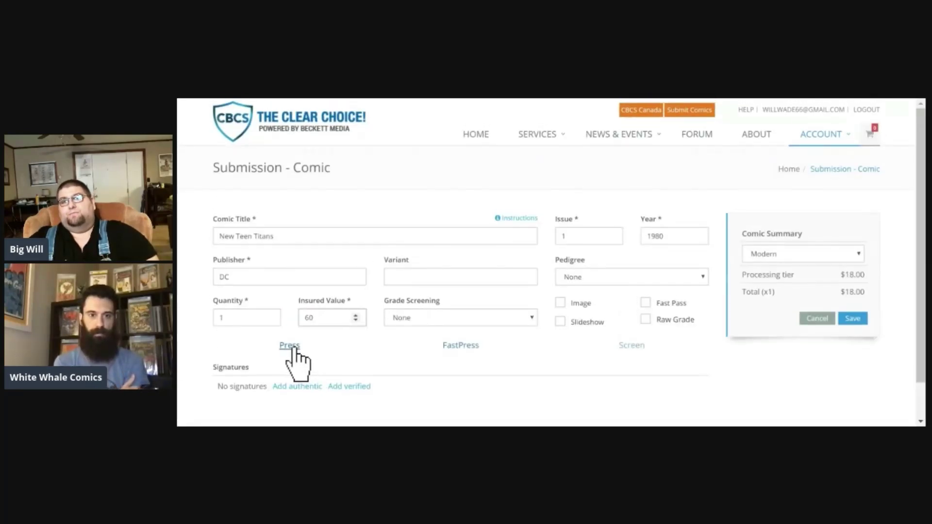
Step: Add pressing and one verified signature, encapsulated even if verification fails, totalling $55.00
{"action": "left_click", "coordinate": [293, 346]}
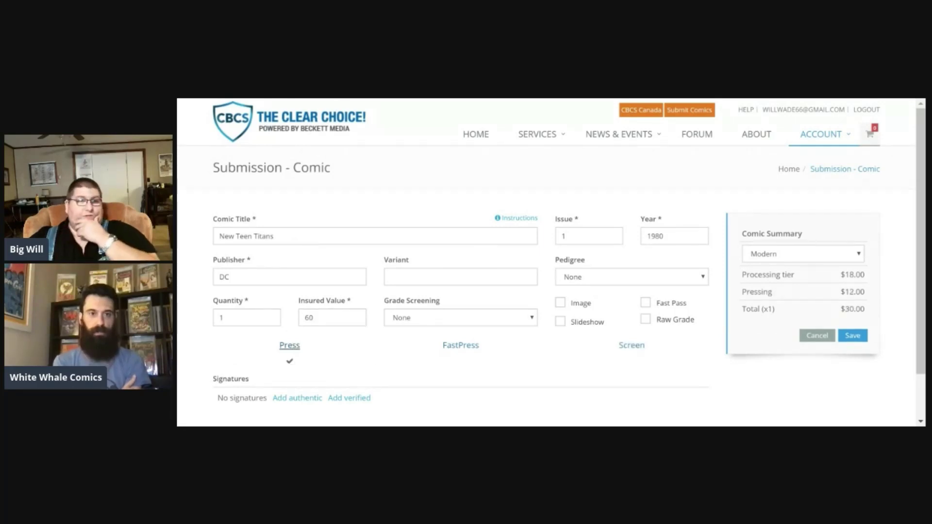
{"action": "left_click", "coordinate": [350, 399]}
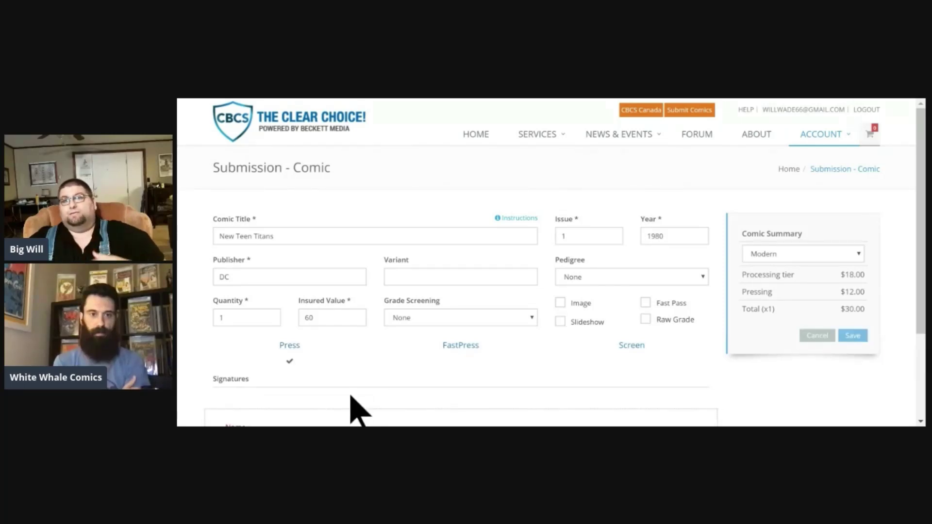
{"action": "scroll", "coordinate": [348, 394], "scroll_direction": "down", "scroll_amount": 3}
{"action": "left_click", "coordinate": [310, 328]}
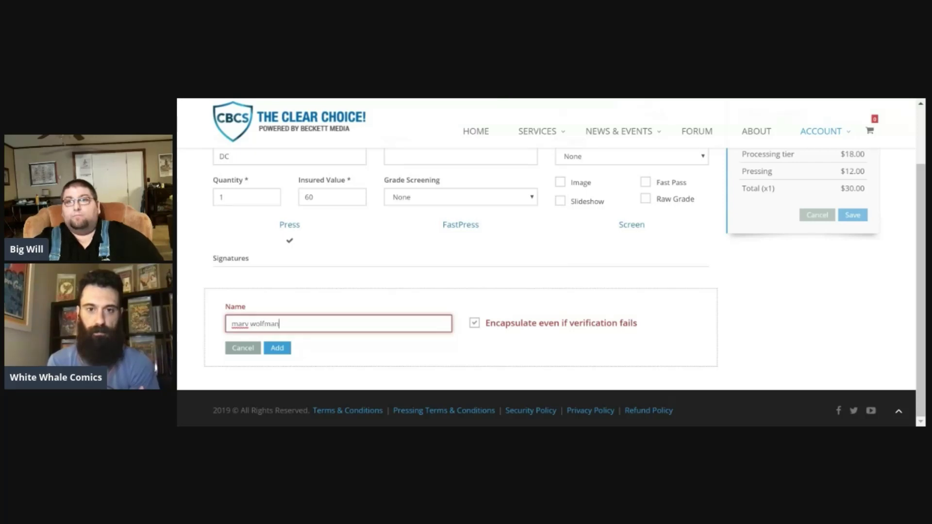
{"action": "left_click", "coordinate": [278, 348]}
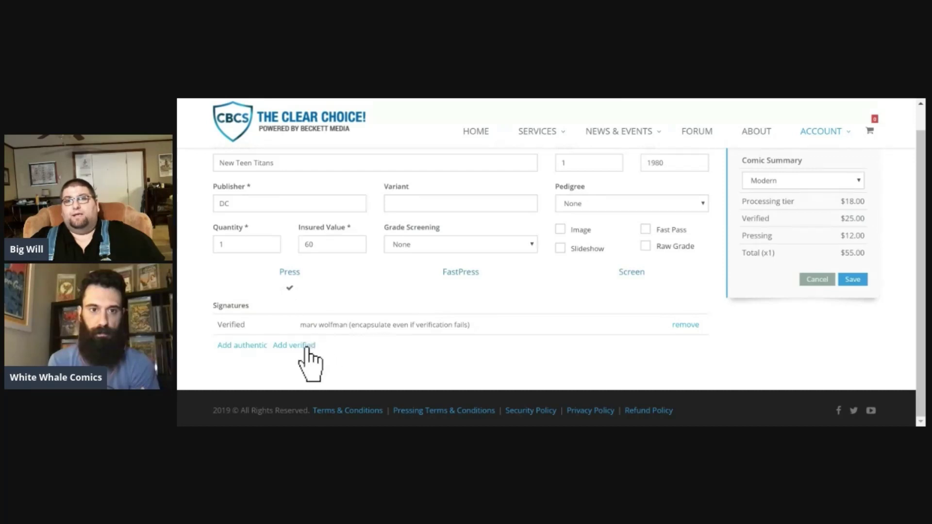
Step: Add a verified signature for the second signer, making Verified $40.00 and total $70.00
{"action": "left_click", "coordinate": [300, 346]}
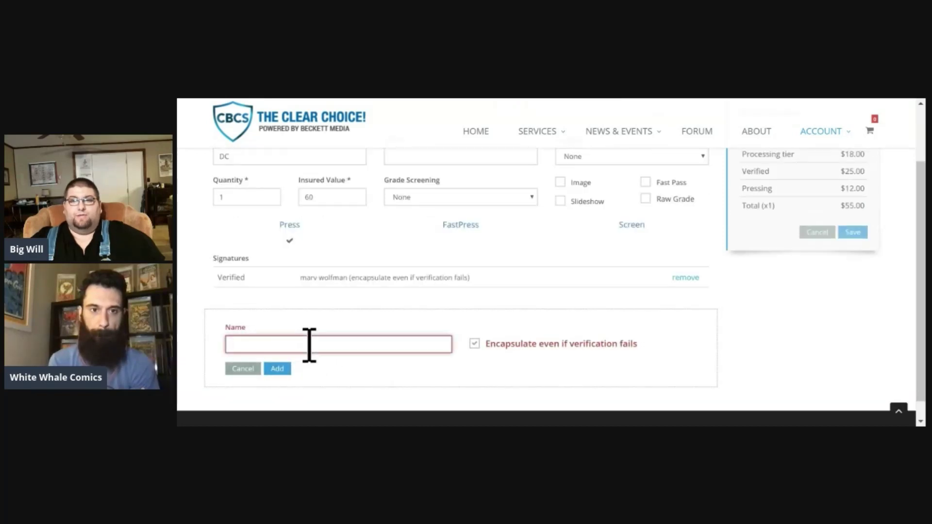
{"action": "type", "text": "ge"}
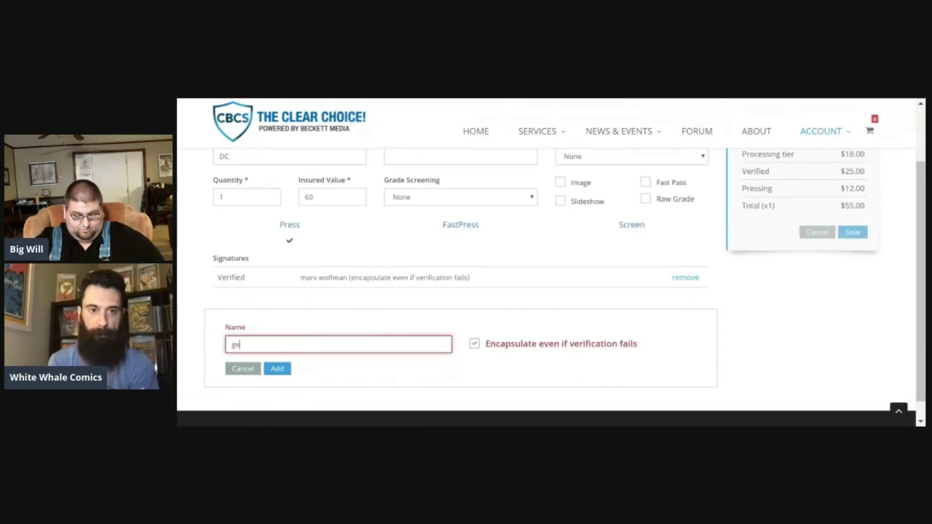
{"action": "type", "text": "orge"}
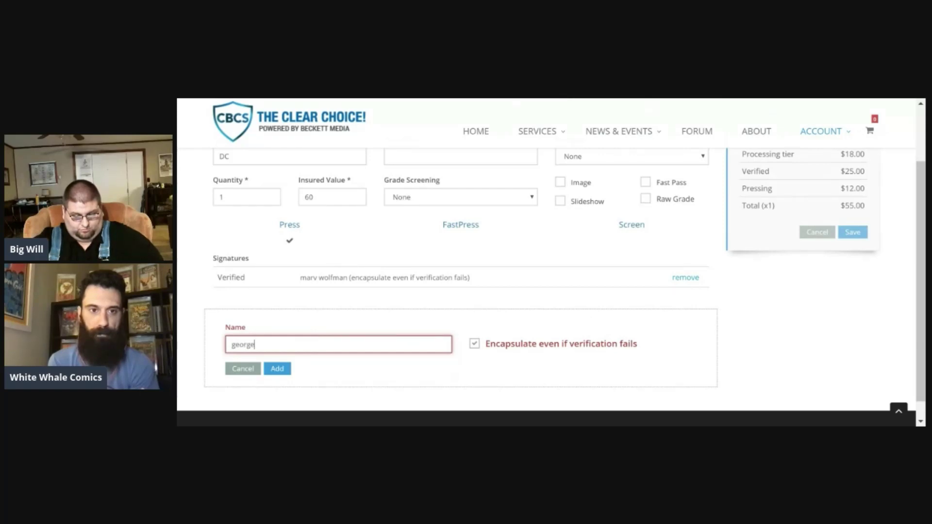
{"action": "type", "text": " perez"}
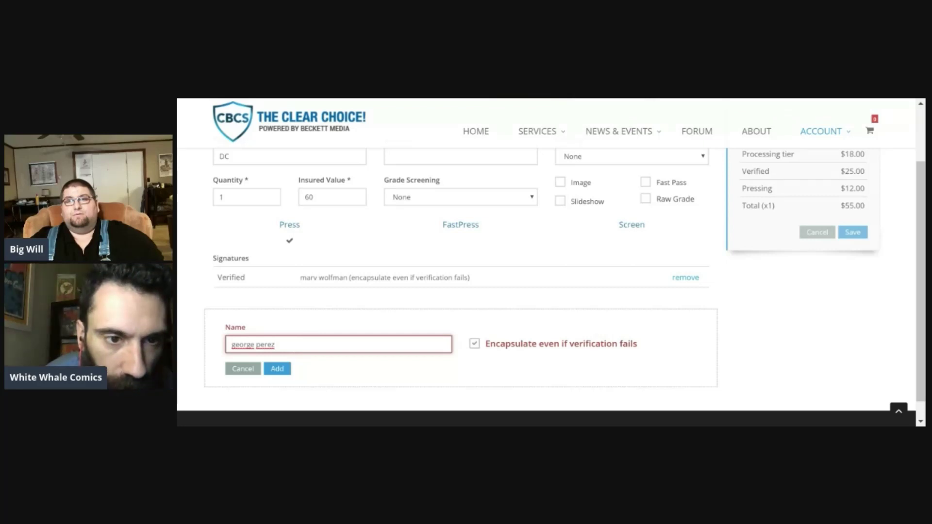
{"action": "left_click", "coordinate": [277, 369]}
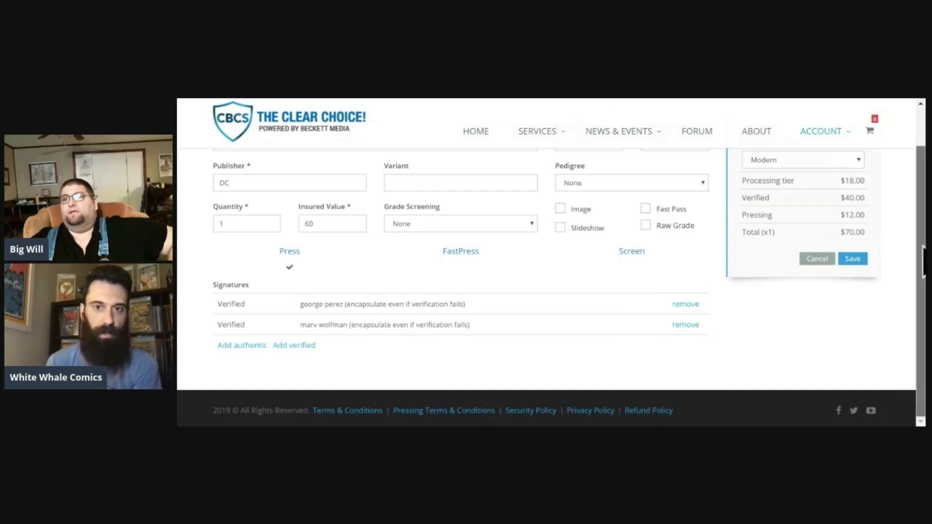
{"action": "scroll", "coordinate": [922, 246], "scroll_direction": "up", "scroll_amount": 1}
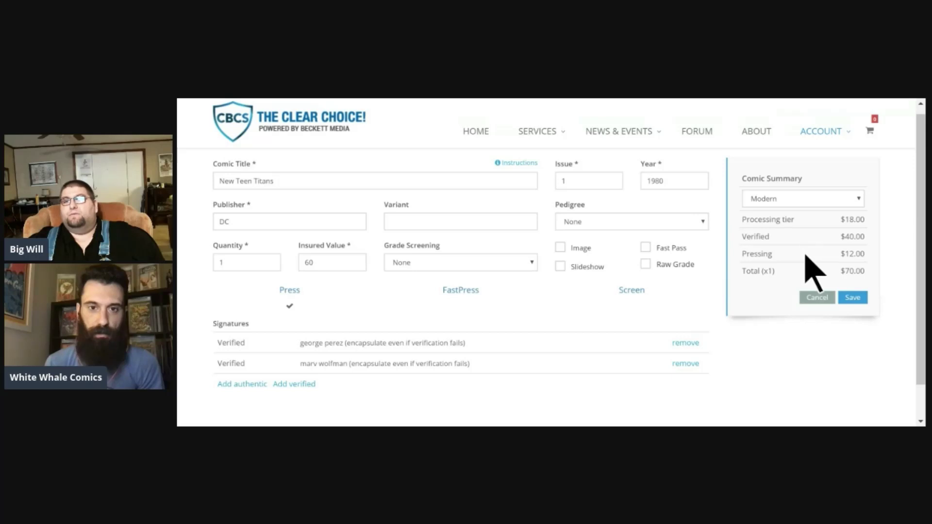
{"action": "left_click", "coordinate": [532, 262]}
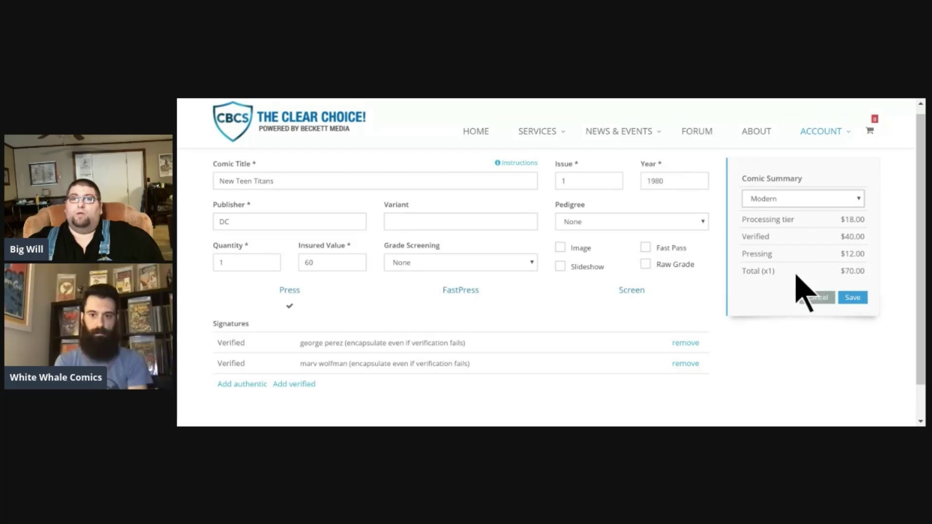
Step: Save the comic, proceed to checkout, and ship to the saved address
{"action": "left_click", "coordinate": [853, 297]}
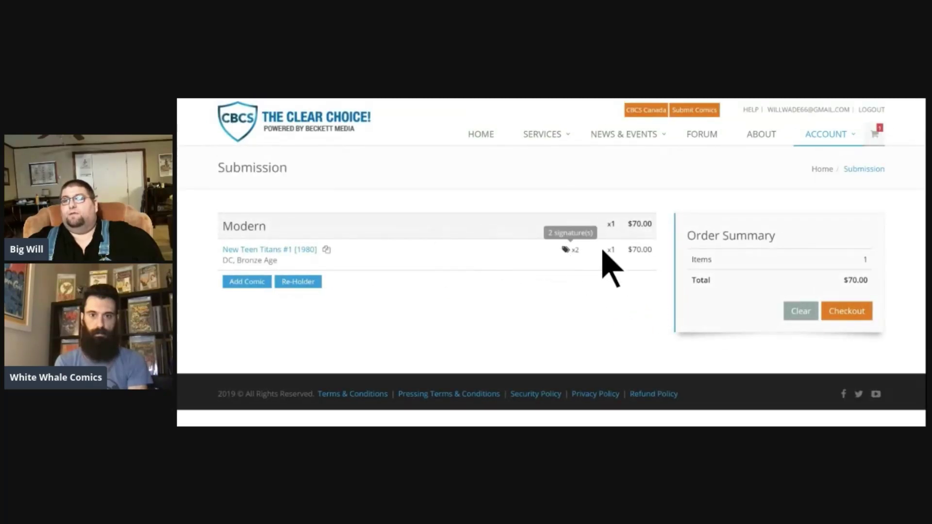
{"action": "left_click", "coordinate": [850, 313]}
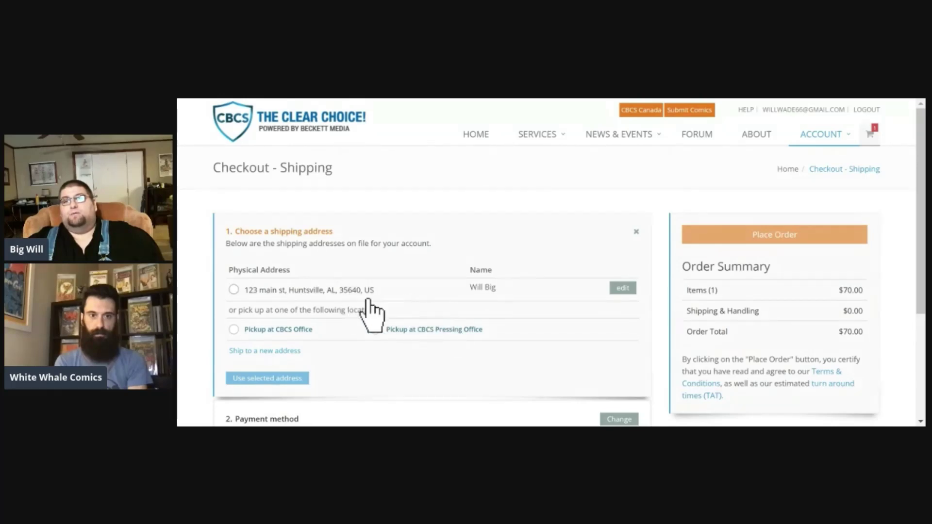
{"action": "left_click", "coordinate": [234, 290]}
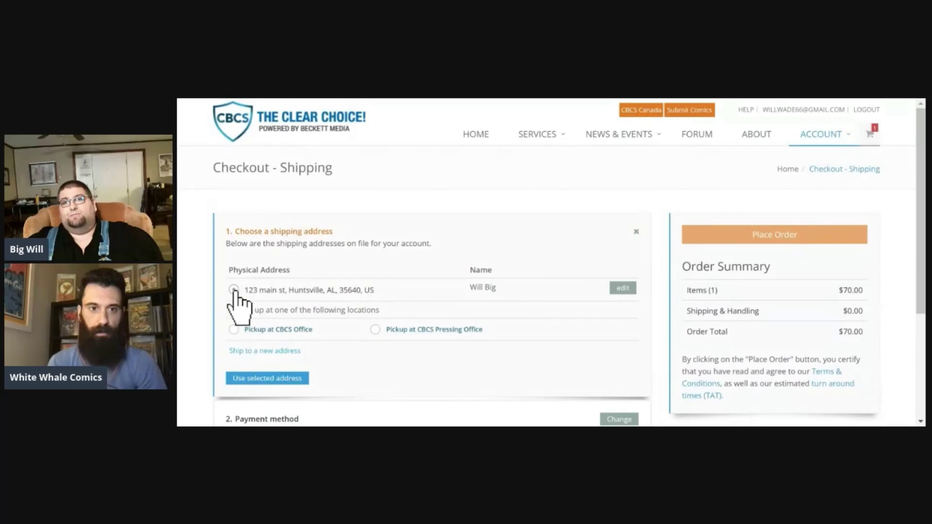
{"action": "left_click", "coordinate": [278, 383]}
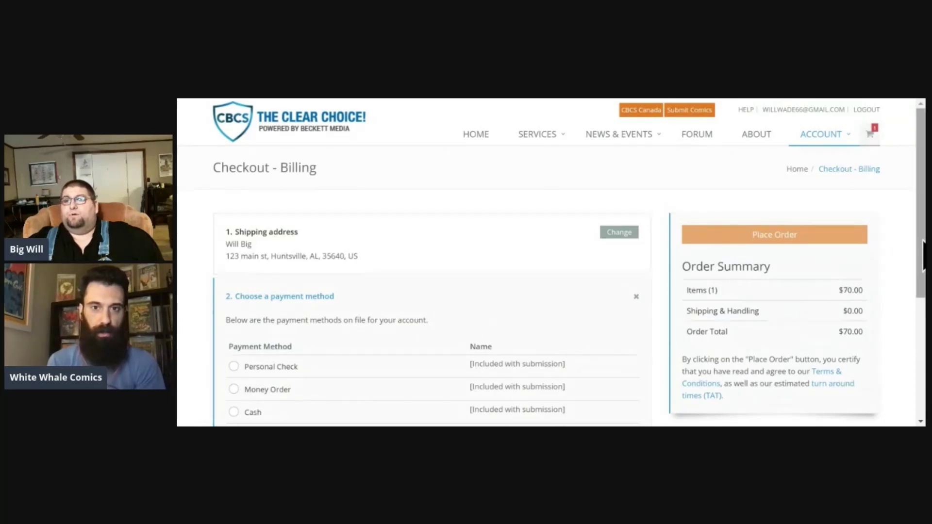
Step: Choose Cash as the payment method and confirm it, keeping the total at $70.00
{"action": "scroll", "coordinate": [921, 262], "scroll_direction": "down", "scroll_amount": 2}
{"action": "left_click_drag", "start_coordinate": [921, 233], "coordinate": [921, 231]}
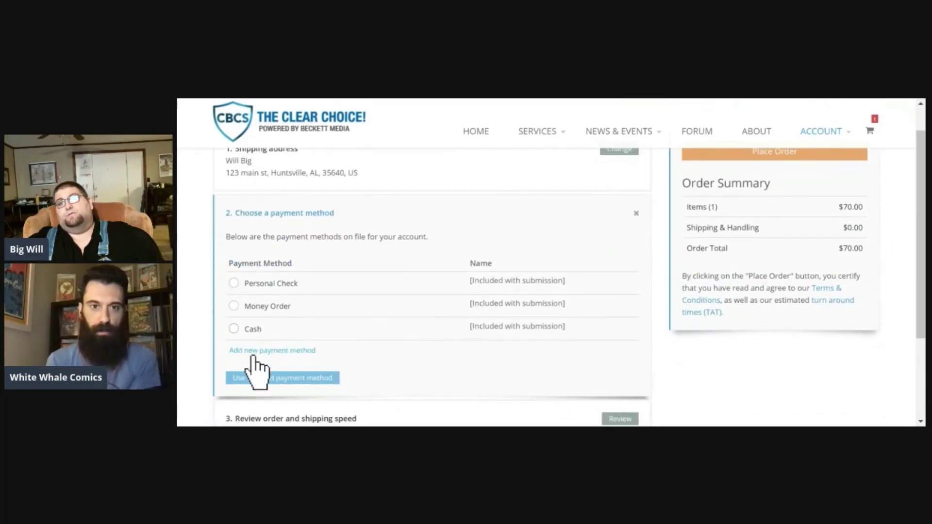
{"action": "left_click", "coordinate": [234, 329]}
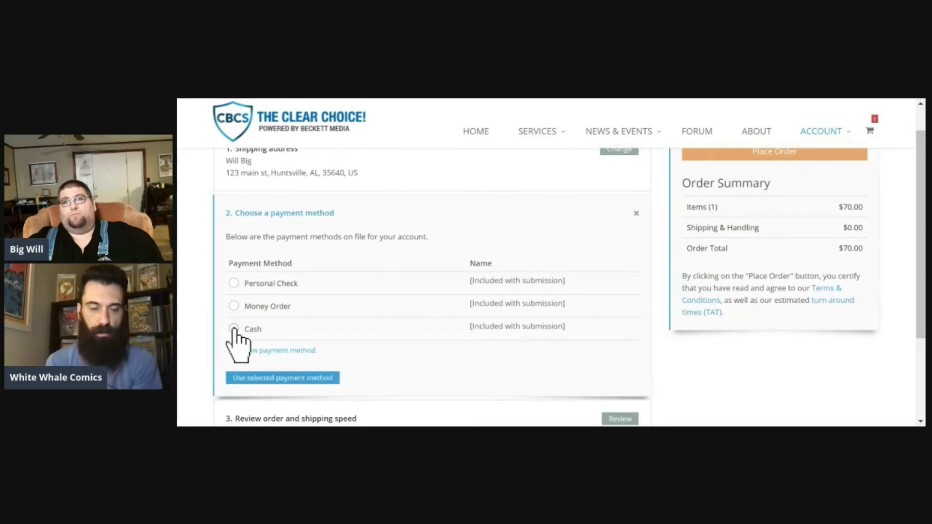
{"action": "left_click", "coordinate": [280, 378]}
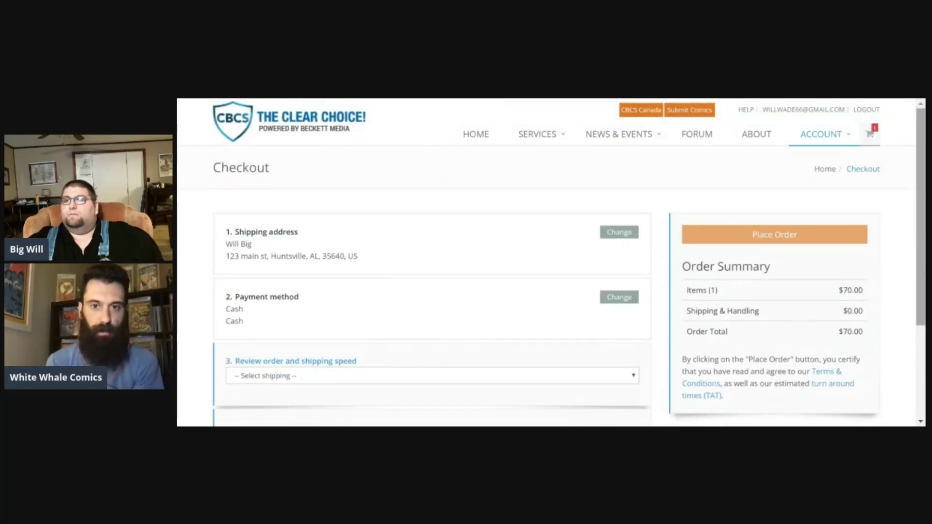
{"action": "scroll", "coordinate": [924, 255], "scroll_direction": "down", "scroll_amount": 2}
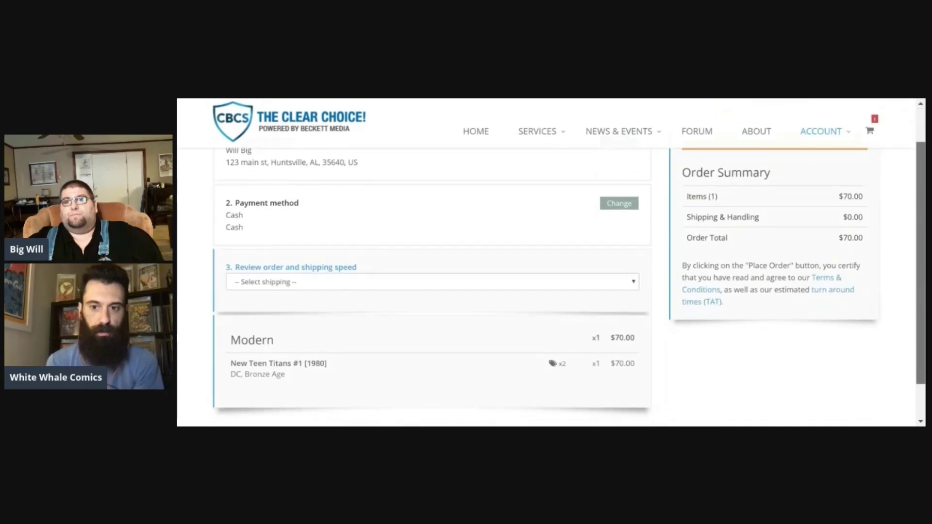